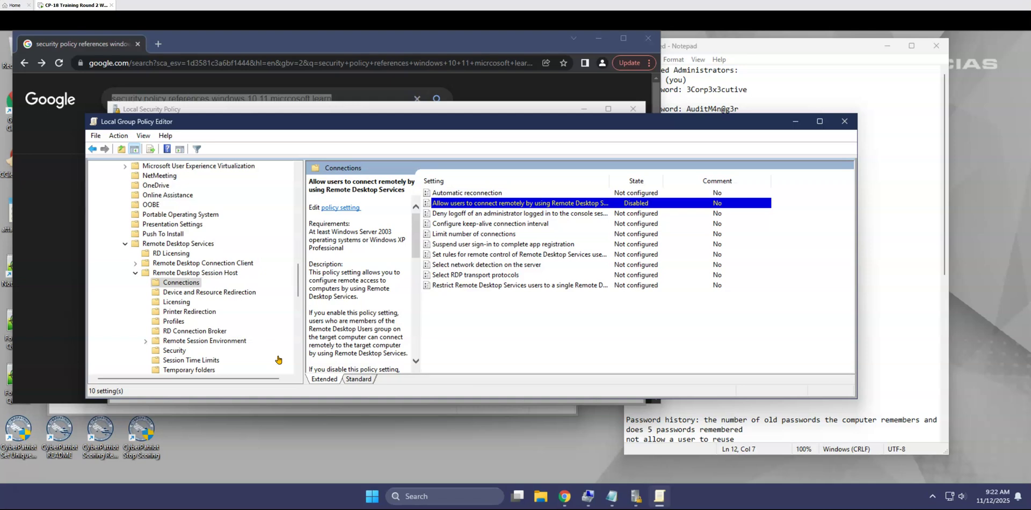
Close the Local Group Policy Editor and Local Security Policy, and minimize the Notepad window
{"action": "left_click", "coordinate": [845, 120]}
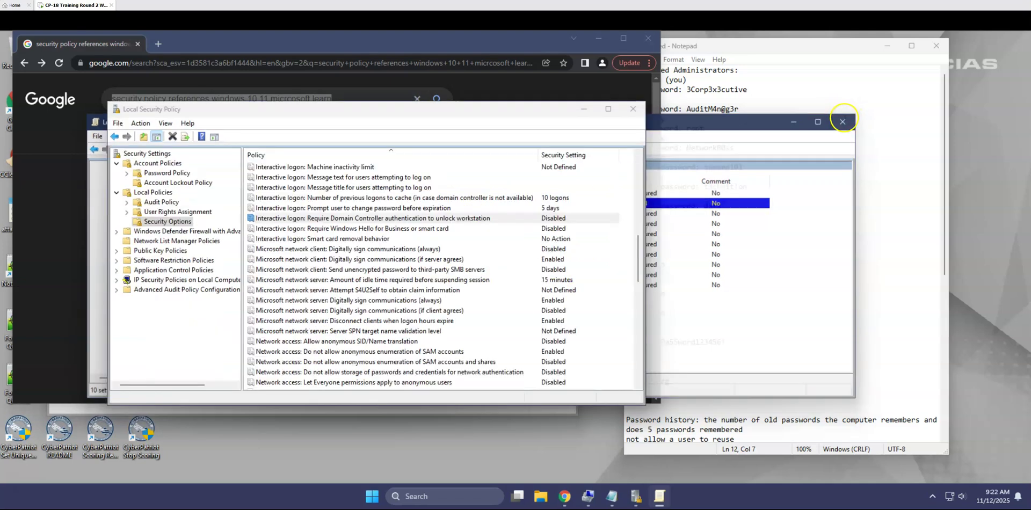
{"action": "left_click", "coordinate": [887, 46]}
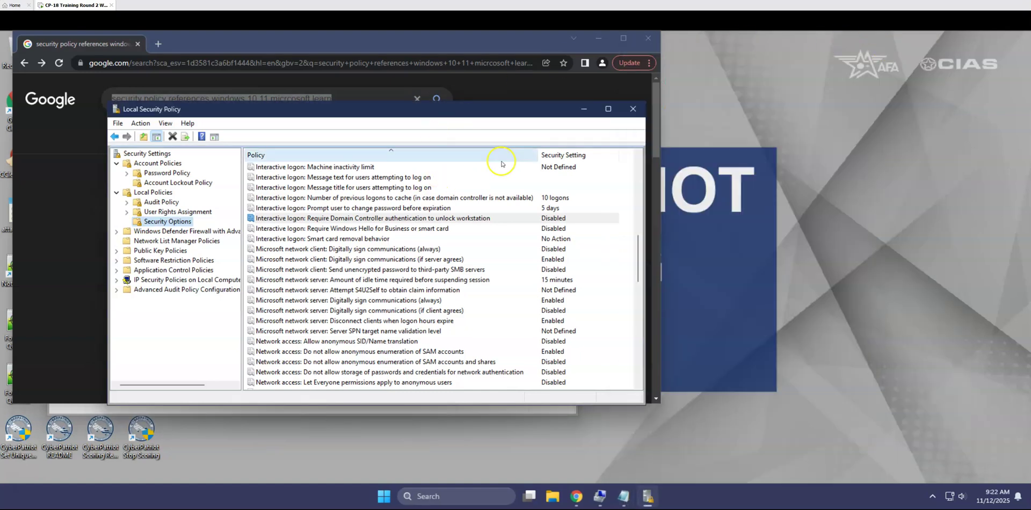
{"action": "left_click", "coordinate": [631, 110]}
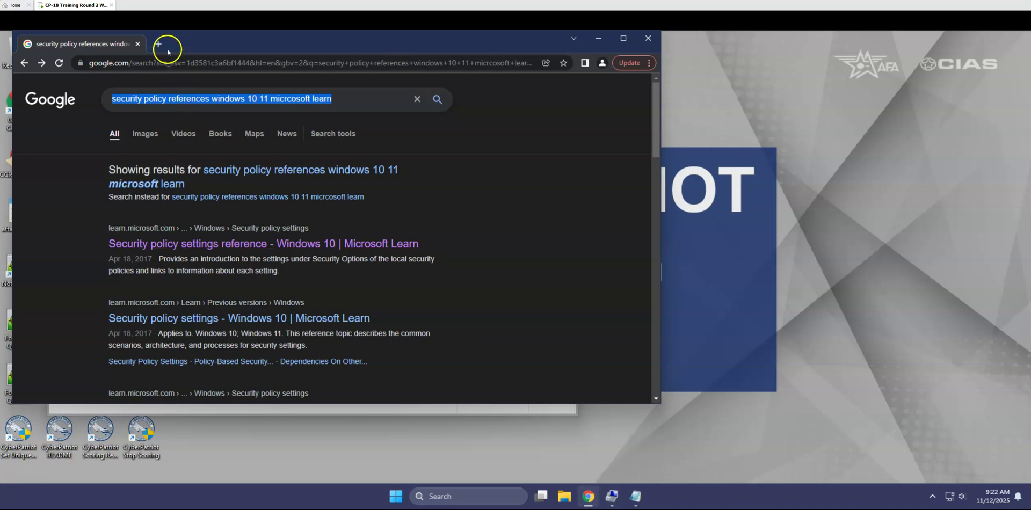
Open the About Google Chrome page and check the installed browser version
{"action": "left_click", "coordinate": [649, 63]}
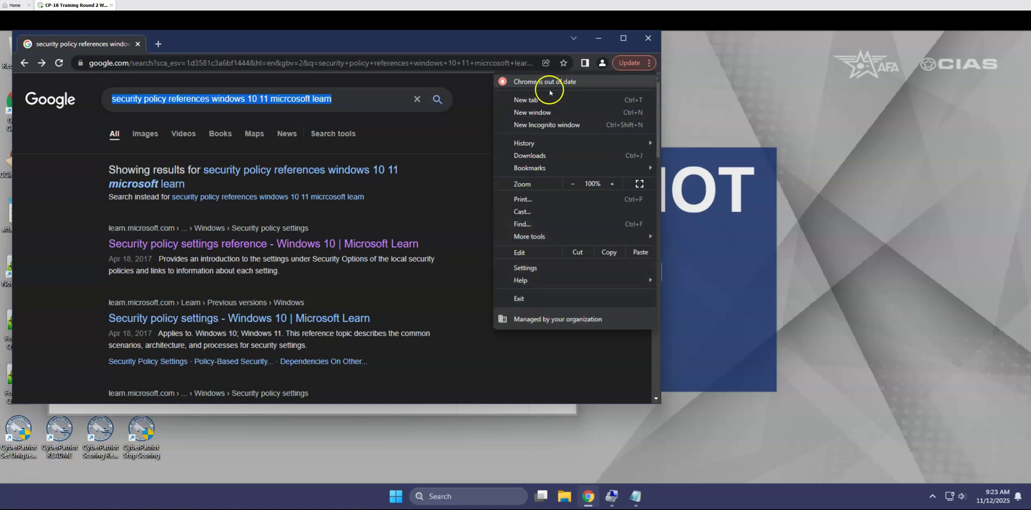
{"action": "mouse_move", "coordinate": [537, 287]}
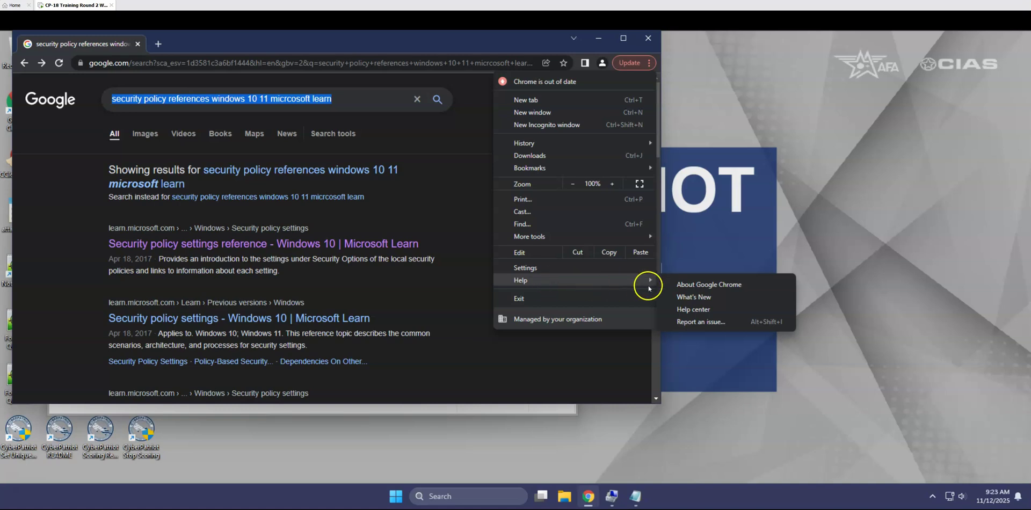
{"action": "left_click", "coordinate": [703, 285]}
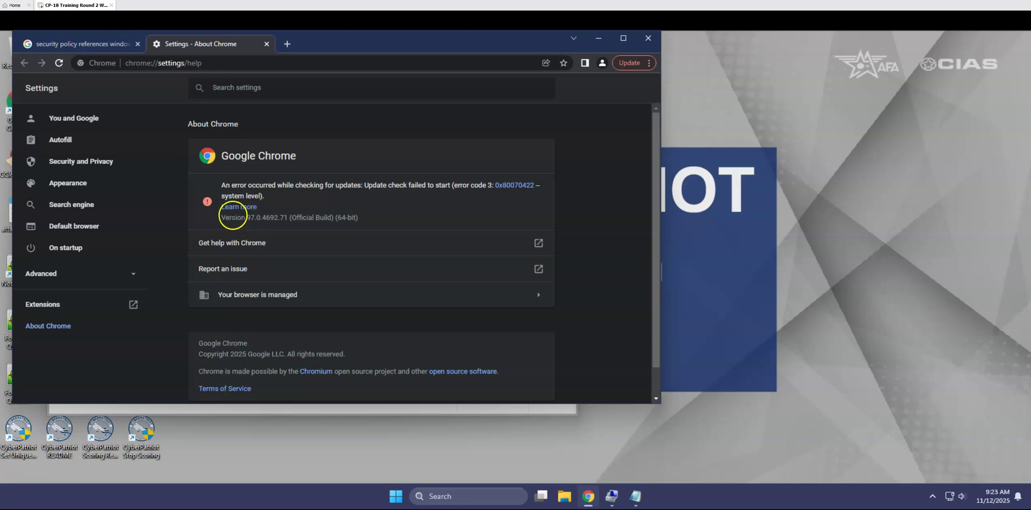
{"action": "left_click_drag", "start_coordinate": [221, 217], "coordinate": [286, 217]}
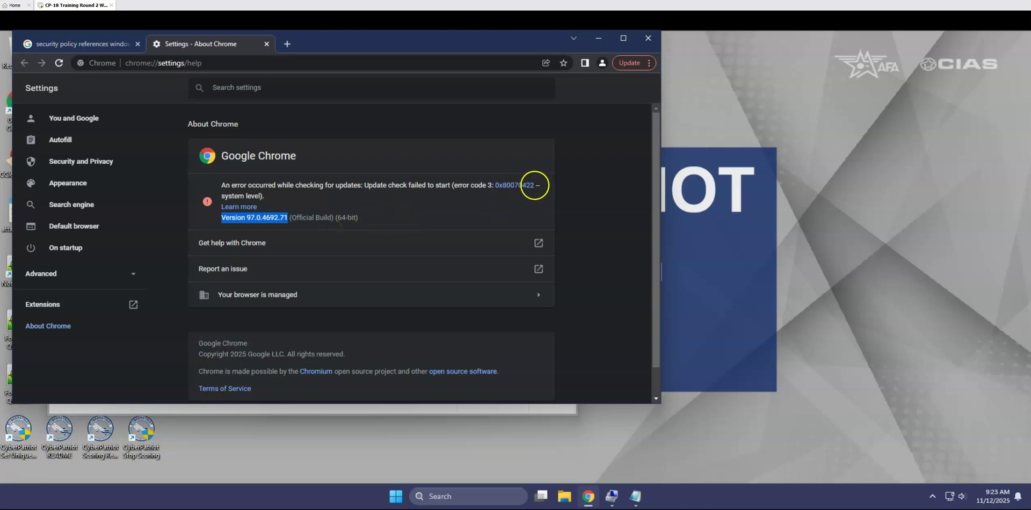
Choose to reinstall the out-of-date Chrome and download ChromeSetup.exe from the Chrome website
{"action": "left_click", "coordinate": [629, 63]}
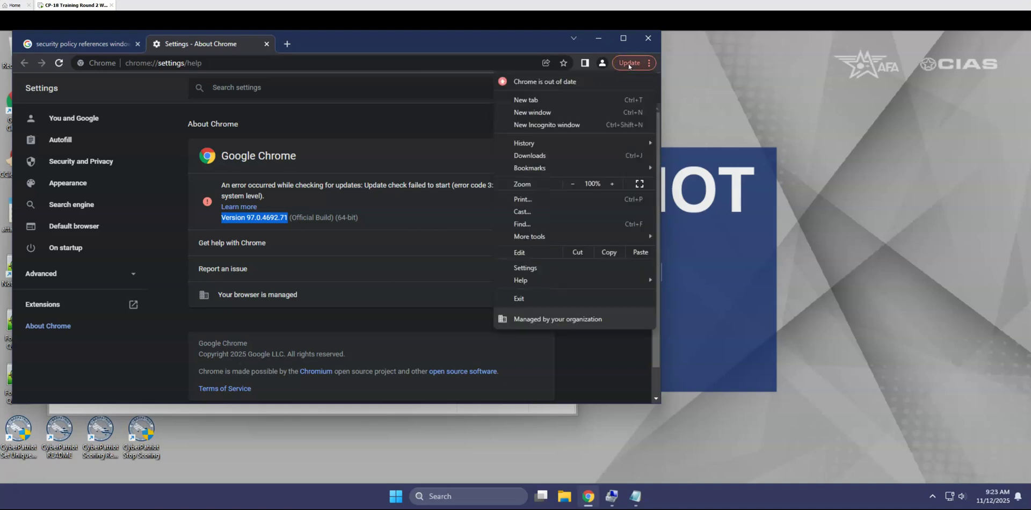
{"action": "left_click", "coordinate": [572, 82]}
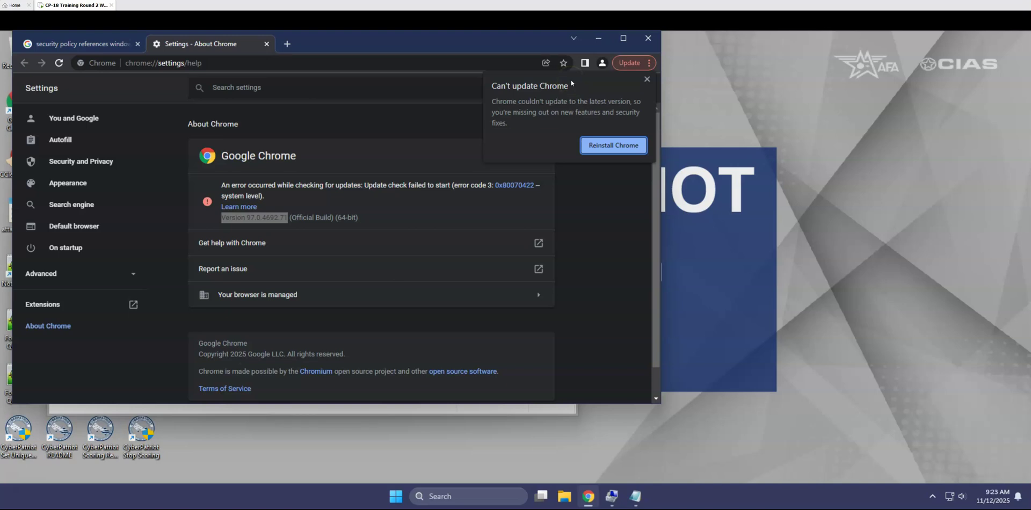
{"action": "left_click", "coordinate": [604, 147]}
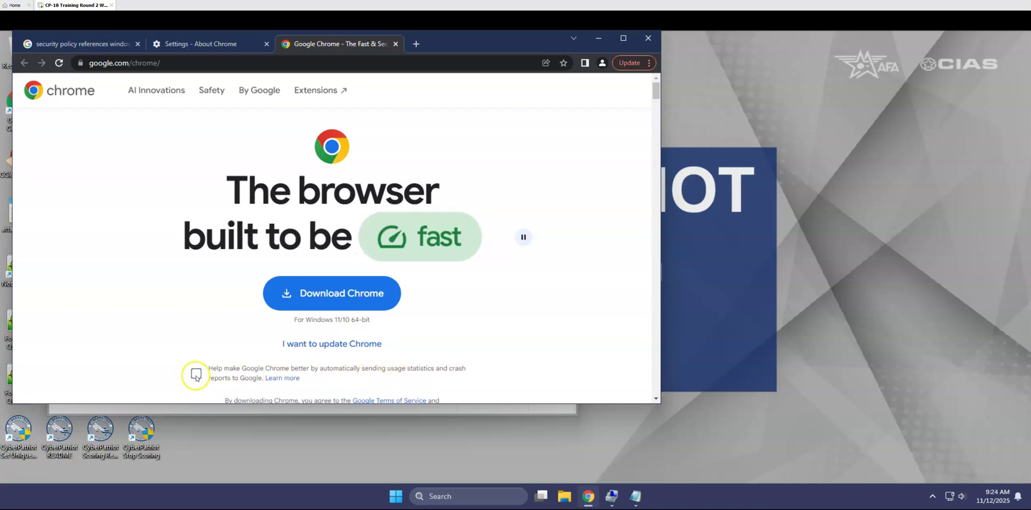
{"action": "left_click", "coordinate": [344, 295]}
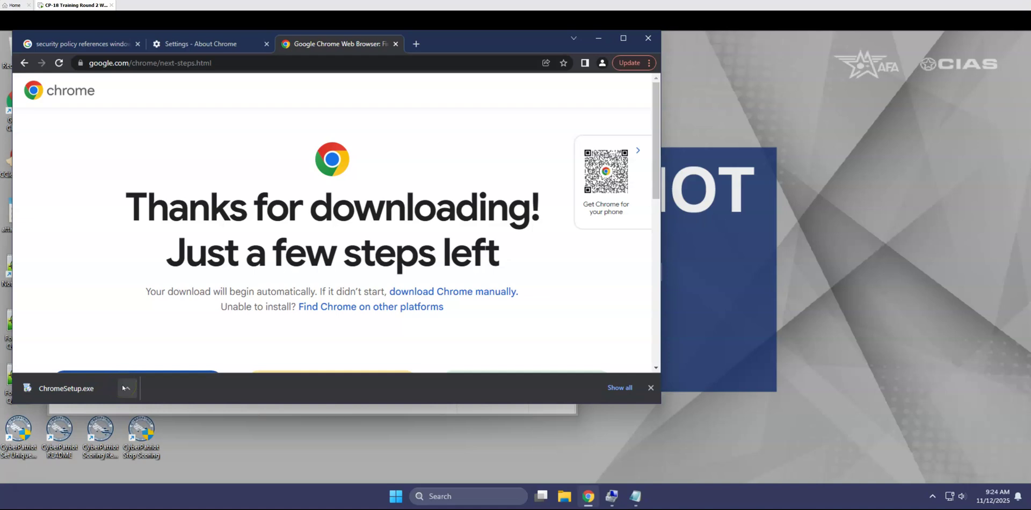
Open the Downloads folder in File Explorer
{"action": "left_click", "coordinate": [560, 494]}
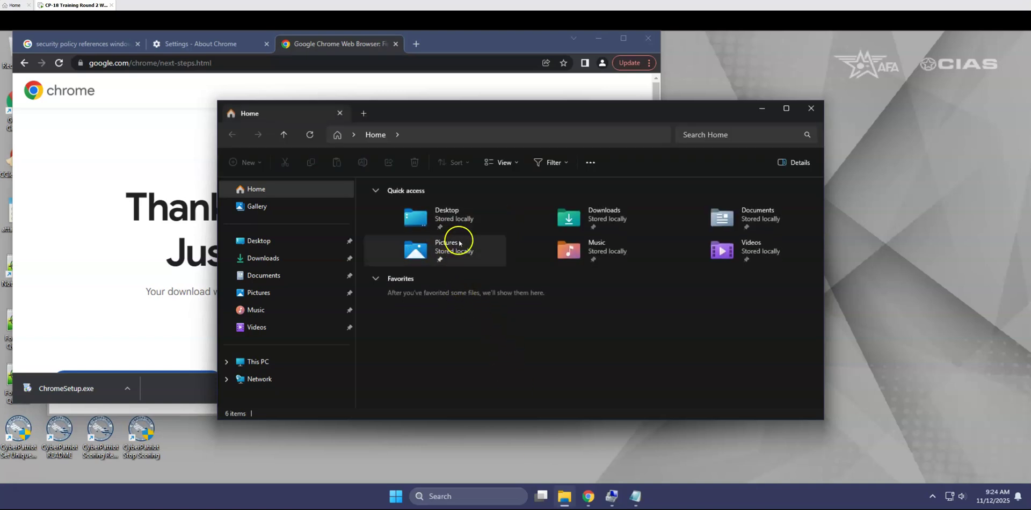
{"action": "mouse_move", "coordinate": [569, 490]}
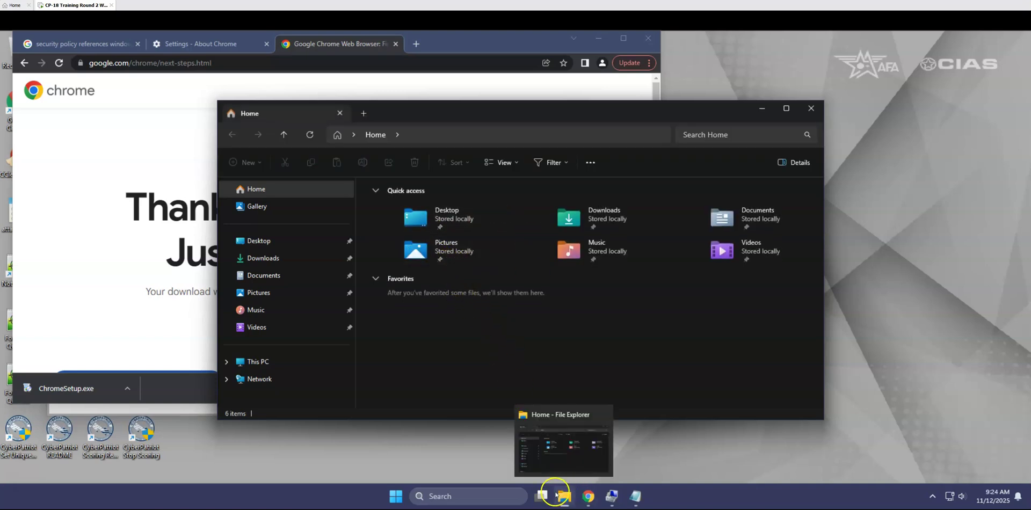
{"action": "left_click", "coordinate": [453, 497]}
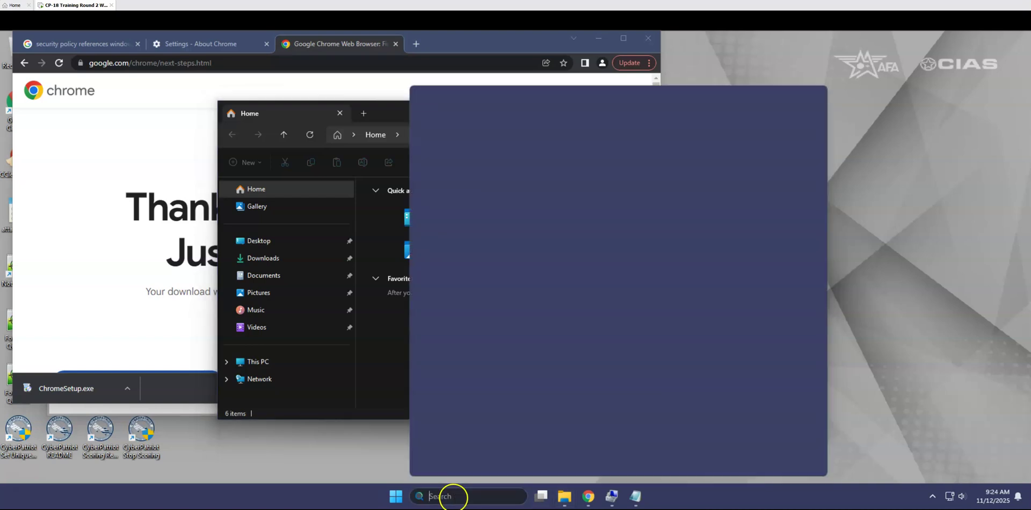
{"action": "type", "text": "file"}
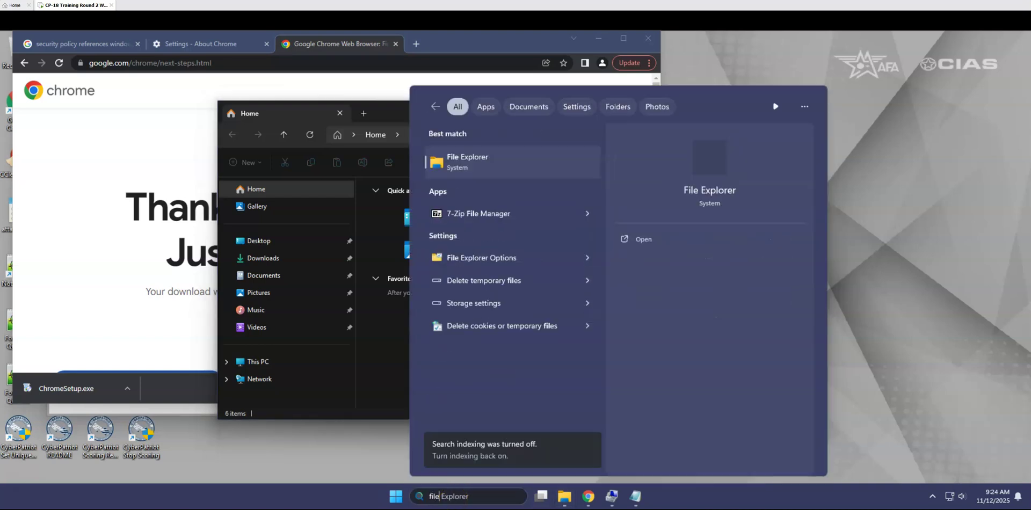
{"action": "left_click", "coordinate": [490, 158]}
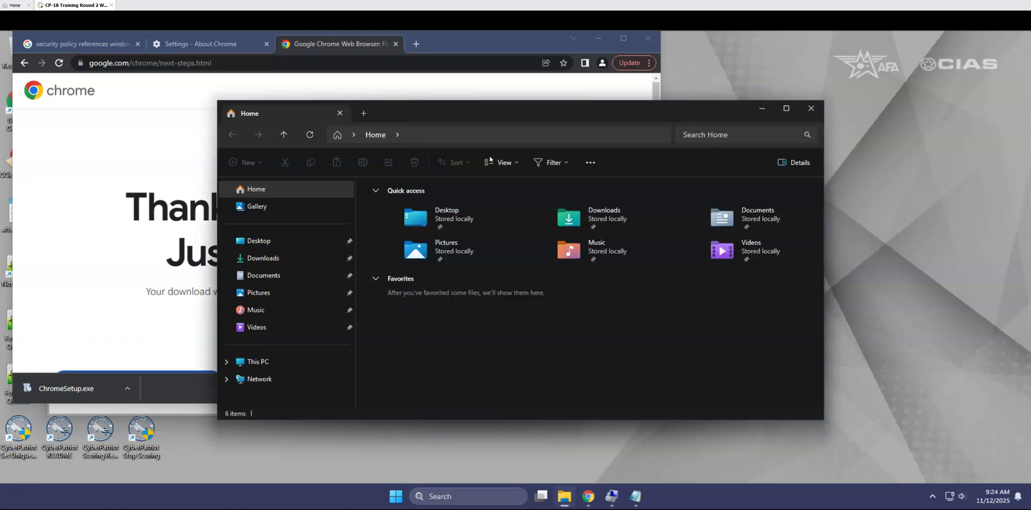
{"action": "double_click", "coordinate": [582, 210]}
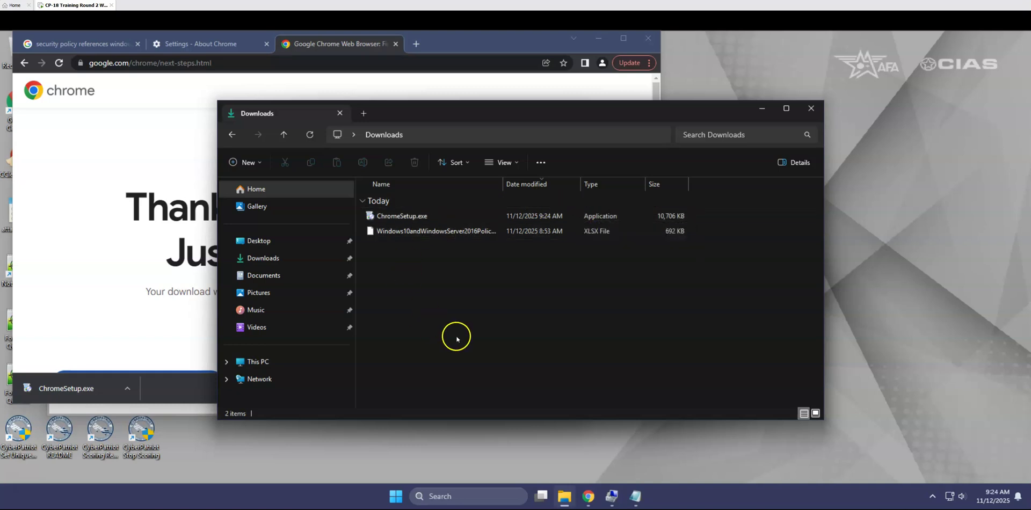
Run ChromeSetup.exe as administrator and allow the Google Installer to make changes to the device
{"action": "left_click", "coordinate": [410, 218]}
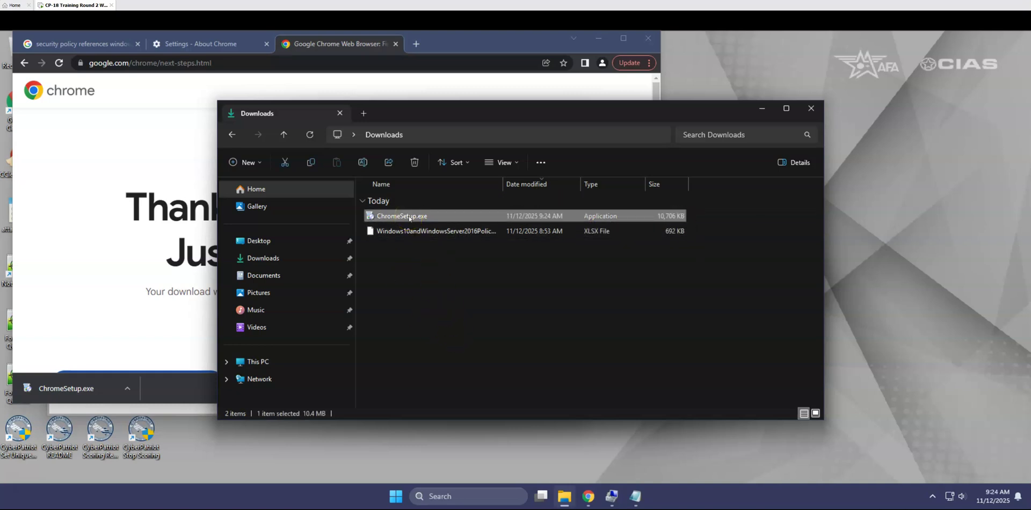
{"action": "right_click", "coordinate": [409, 217]}
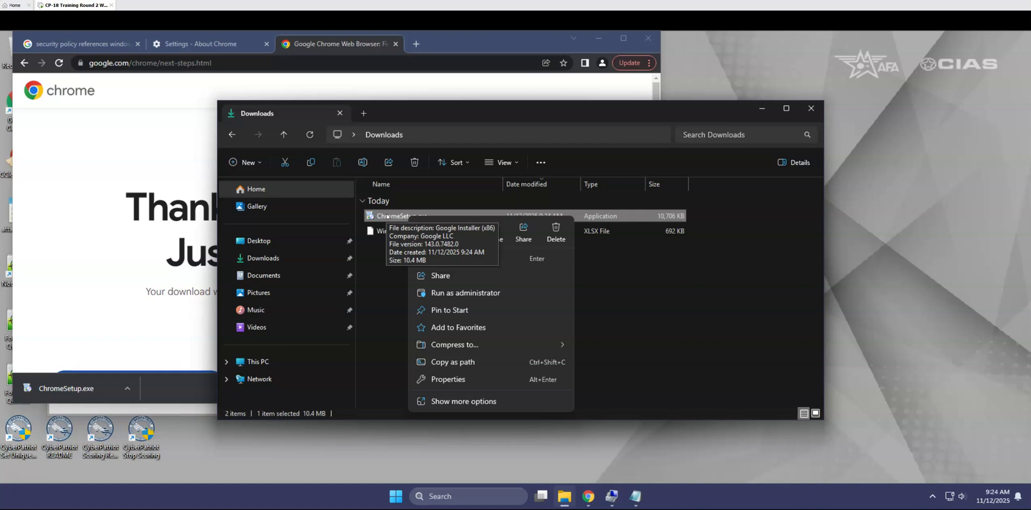
{"action": "left_click", "coordinate": [478, 293]}
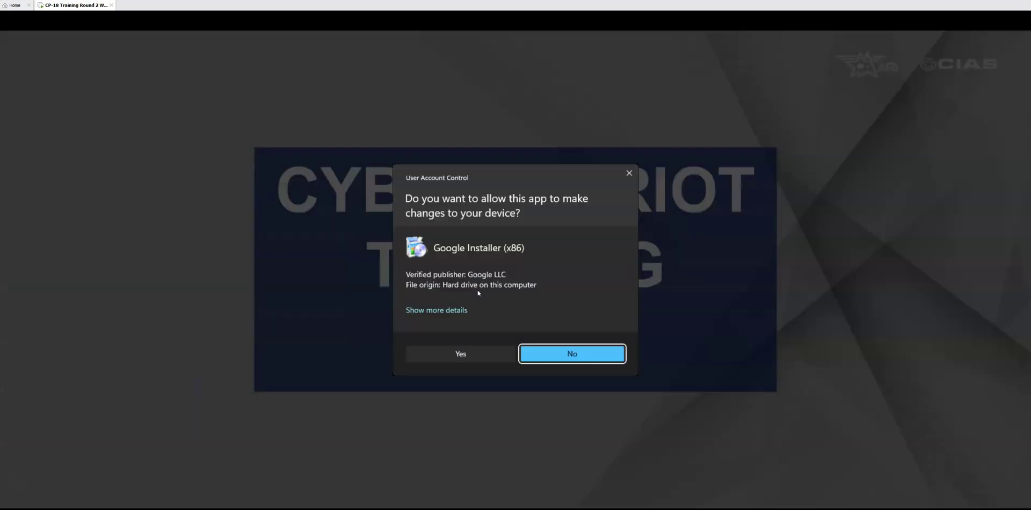
{"action": "left_click", "coordinate": [462, 354]}
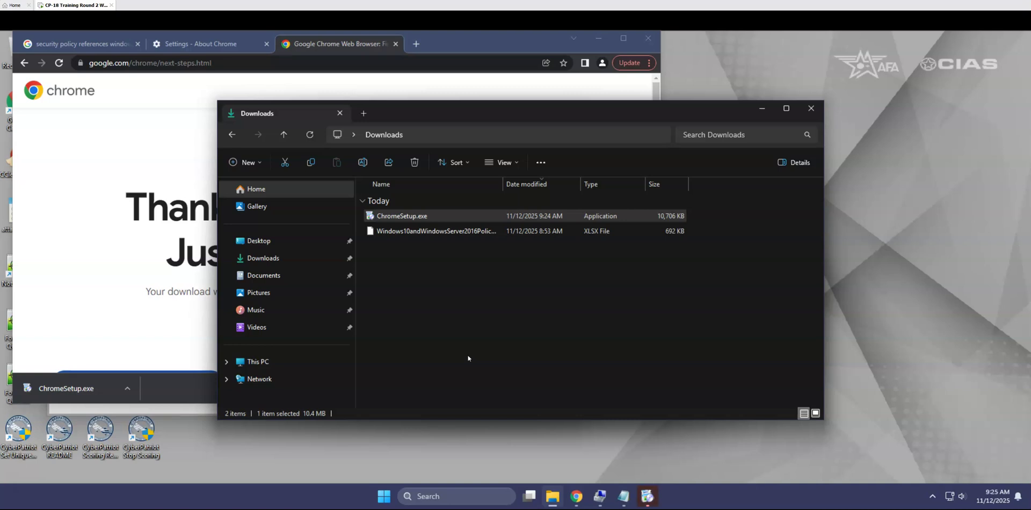
Move the Chrome browser window aside and minimize Computer Management to clear the desktop
{"action": "left_click", "coordinate": [489, 333]}
{"action": "left_click_drag", "start_coordinate": [524, 41], "coordinate": [767, 66]}
{"action": "left_click", "coordinate": [379, 44]}
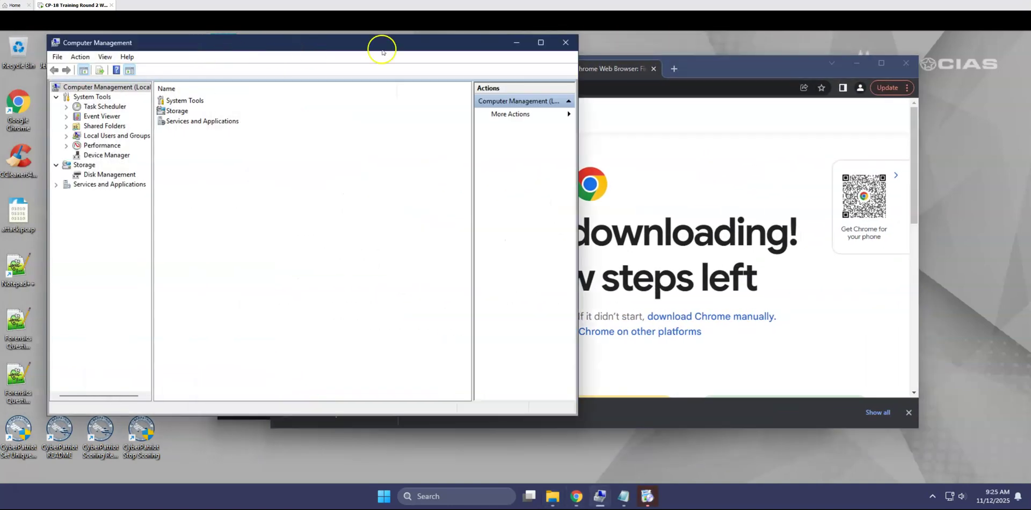
{"action": "left_click", "coordinate": [518, 43]}
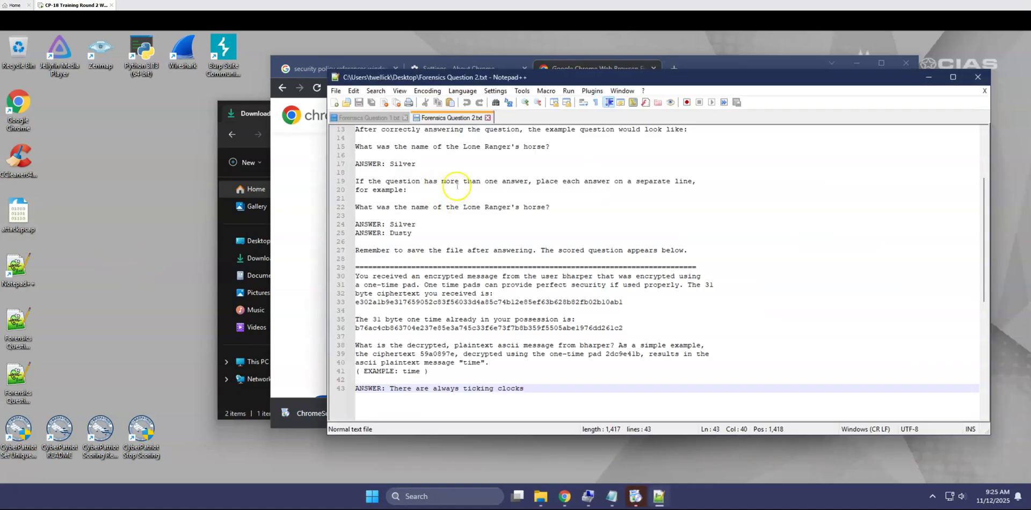
Close Forensics Question 2.txt in Notepad++, download the Notepad++ update, and allow the updater to close the editor and launch the installer
{"action": "left_click", "coordinate": [487, 118]}
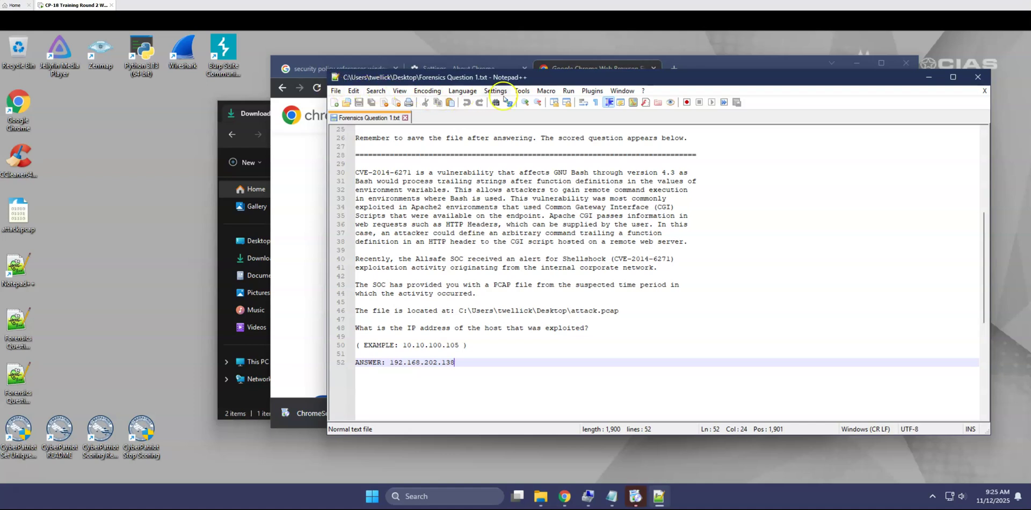
{"action": "left_click", "coordinate": [644, 91]}
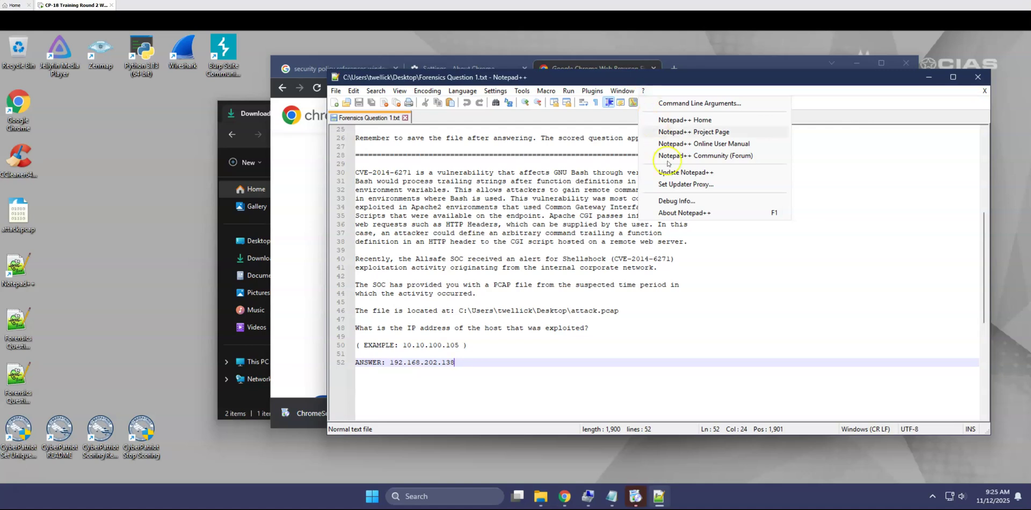
{"action": "left_click", "coordinate": [730, 174]}
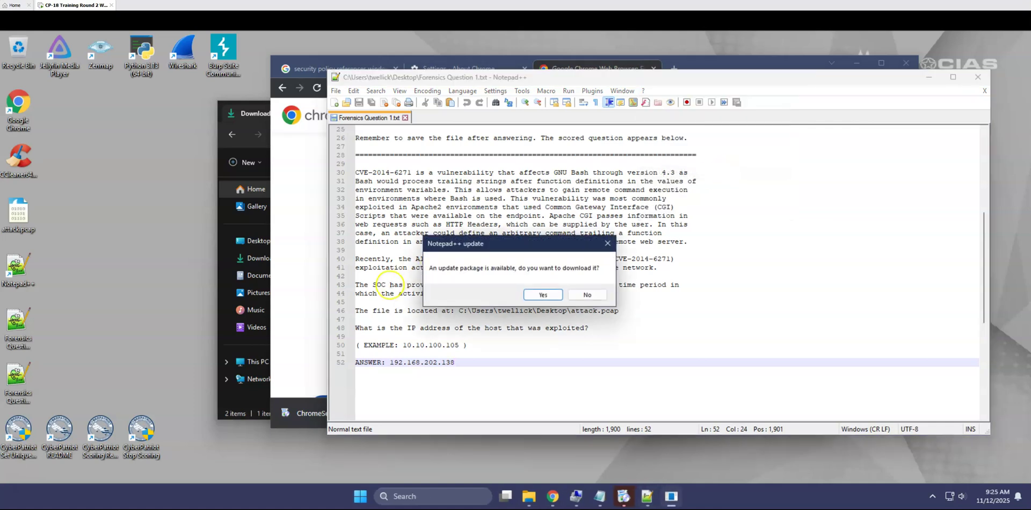
{"action": "left_click", "coordinate": [541, 295]}
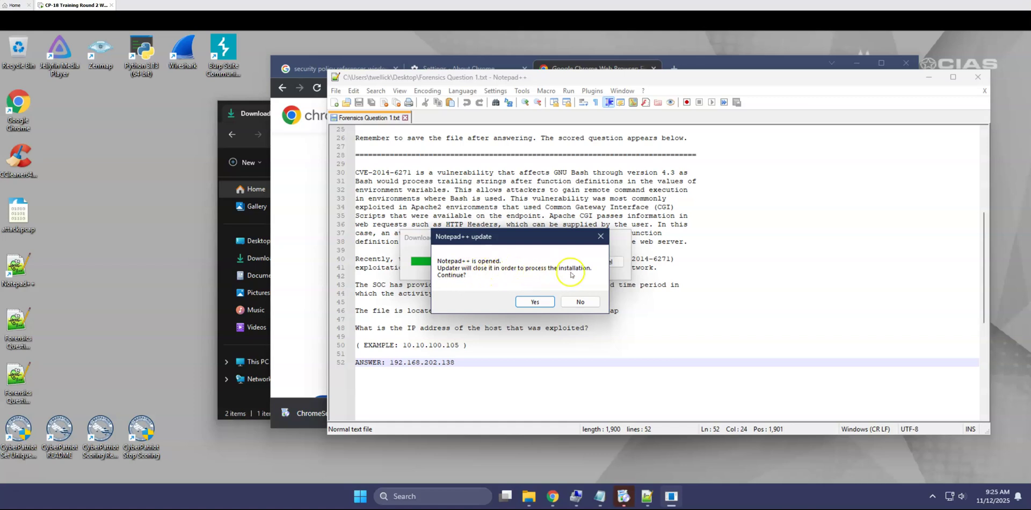
{"action": "left_click", "coordinate": [528, 302]}
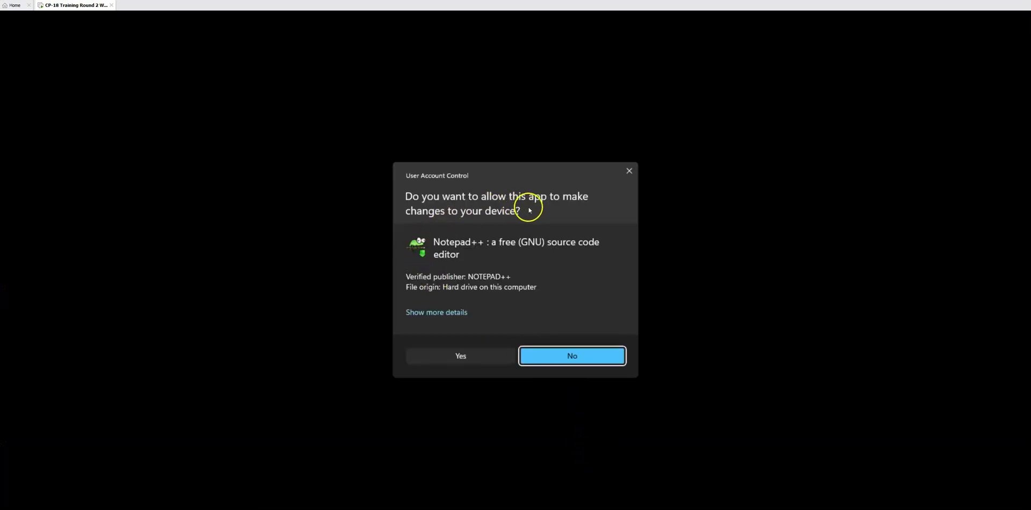
{"action": "left_click", "coordinate": [473, 357]}
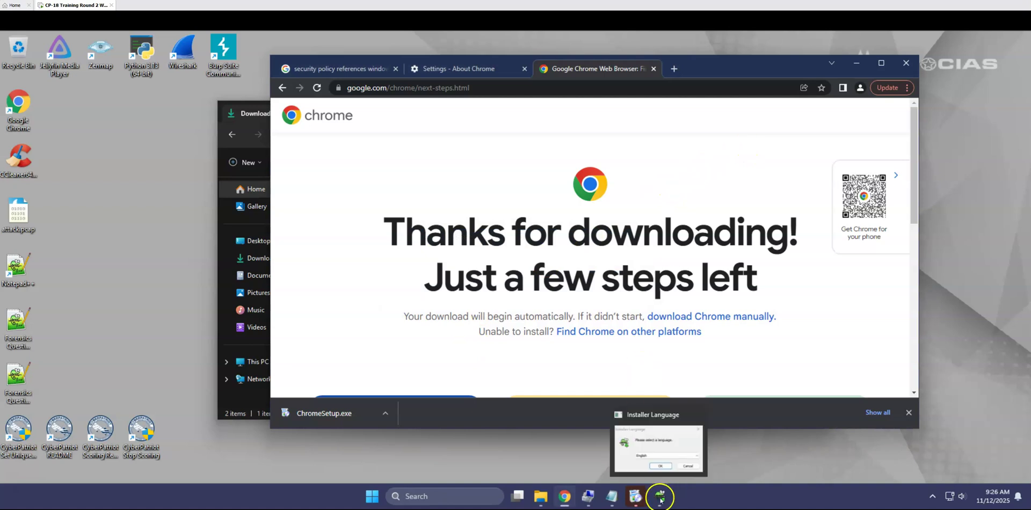
Move the Chrome installer window aside and bring the Notepad++ installer's language dialog to the front
{"action": "mouse_move", "coordinate": [639, 501]}
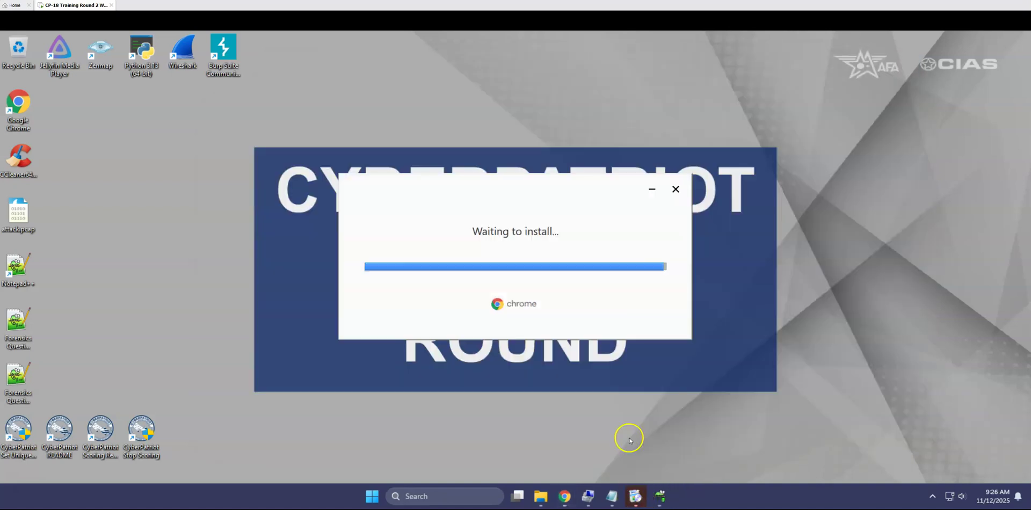
{"action": "left_click", "coordinate": [626, 436]}
{"action": "left_click_drag", "start_coordinate": [543, 188], "coordinate": [248, 180]}
{"action": "left_click", "coordinate": [660, 494]}
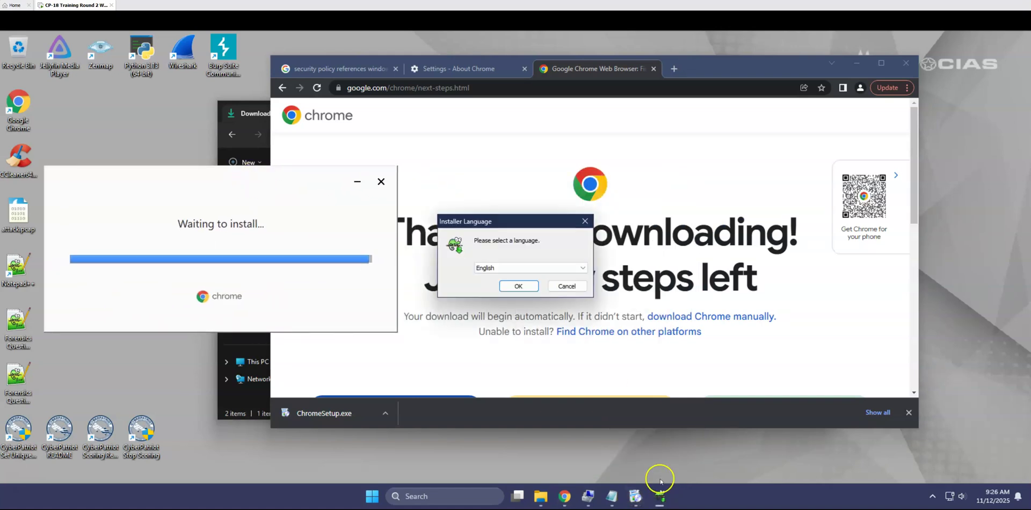
Accept English as the Notepad++ installer language and start the Notepad++ v8.8.7 setup wizard
{"action": "left_click_drag", "start_coordinate": [508, 224], "coordinate": [143, 356]}
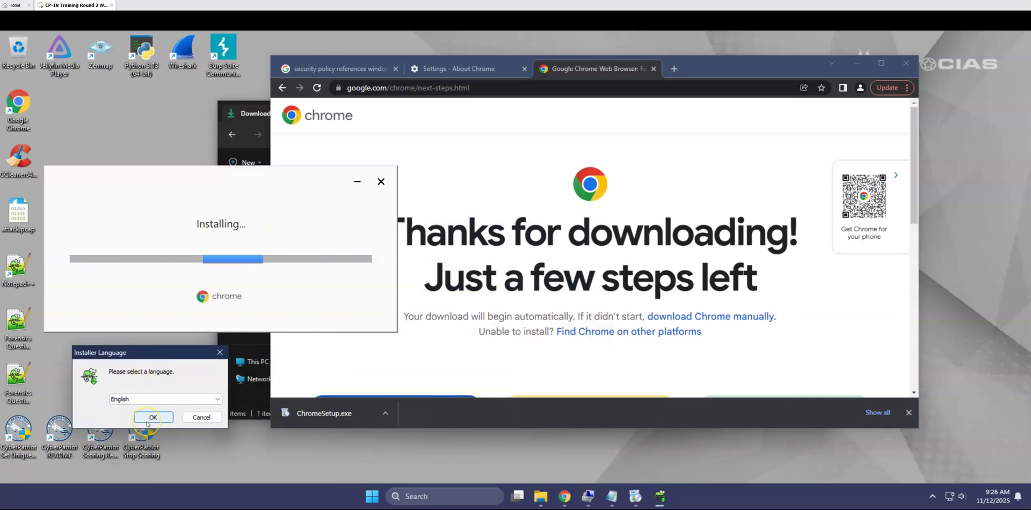
{"action": "left_click", "coordinate": [147, 421]}
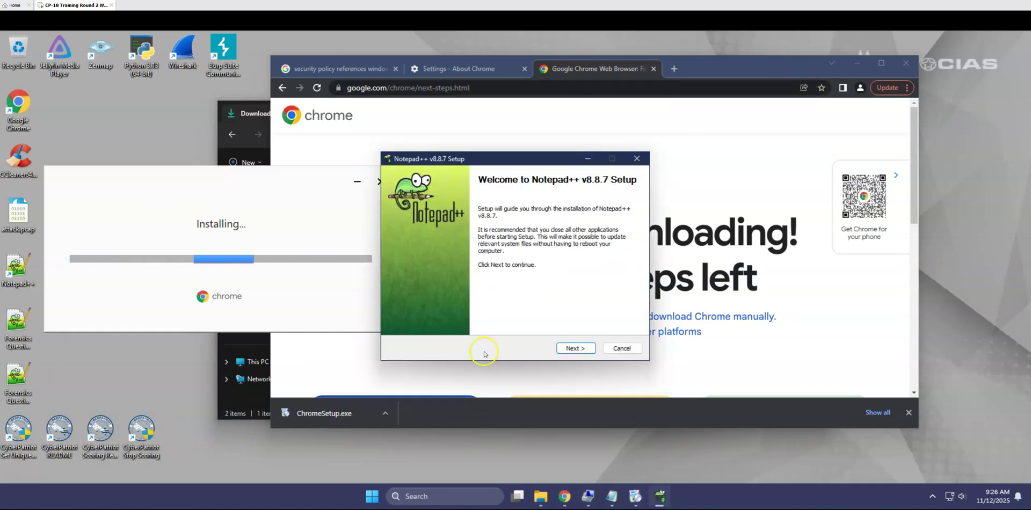
{"action": "left_click_drag", "start_coordinate": [535, 161], "coordinate": [629, 159]}
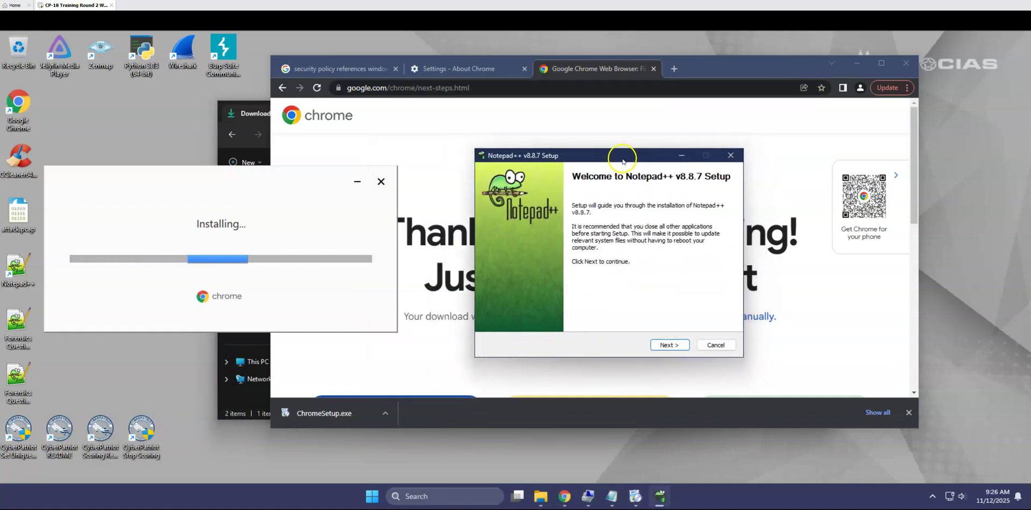
{"action": "left_click", "coordinate": [669, 346]}
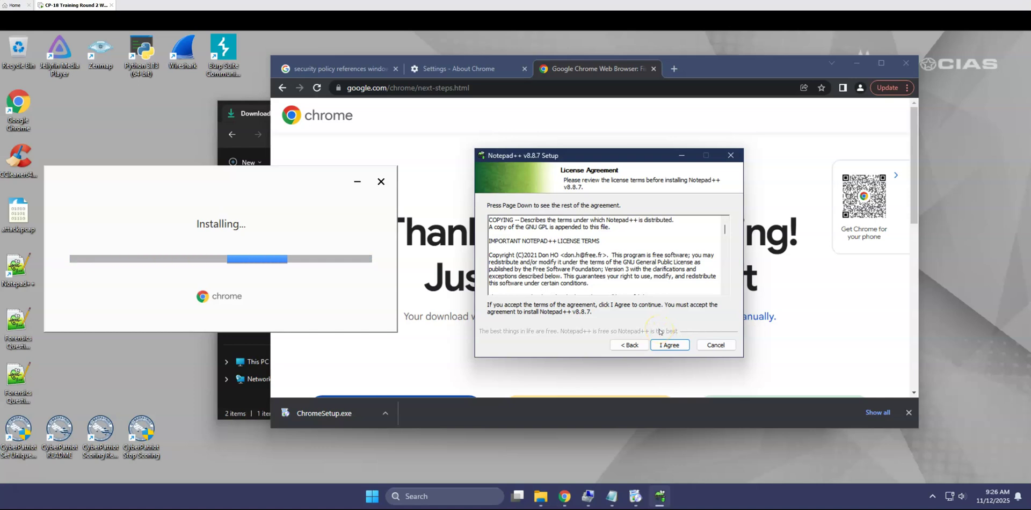
Accept the Notepad++ license agreement and keep C:\Program Files (x86)\Notepad++\ as the destination folder
{"action": "left_click", "coordinate": [704, 236]}
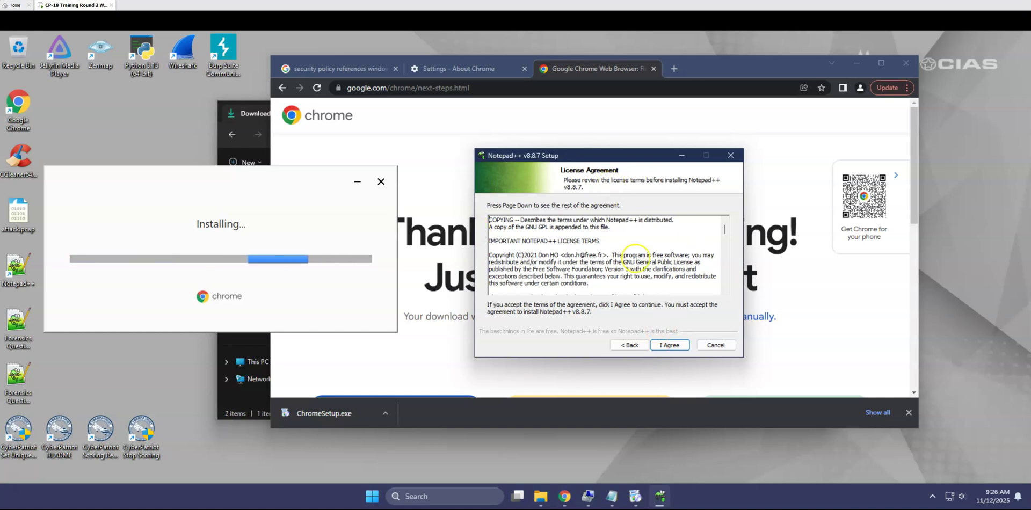
{"action": "left_click", "coordinate": [579, 280]}
{"action": "left_click", "coordinate": [484, 266]}
{"action": "left_click", "coordinate": [661, 345]}
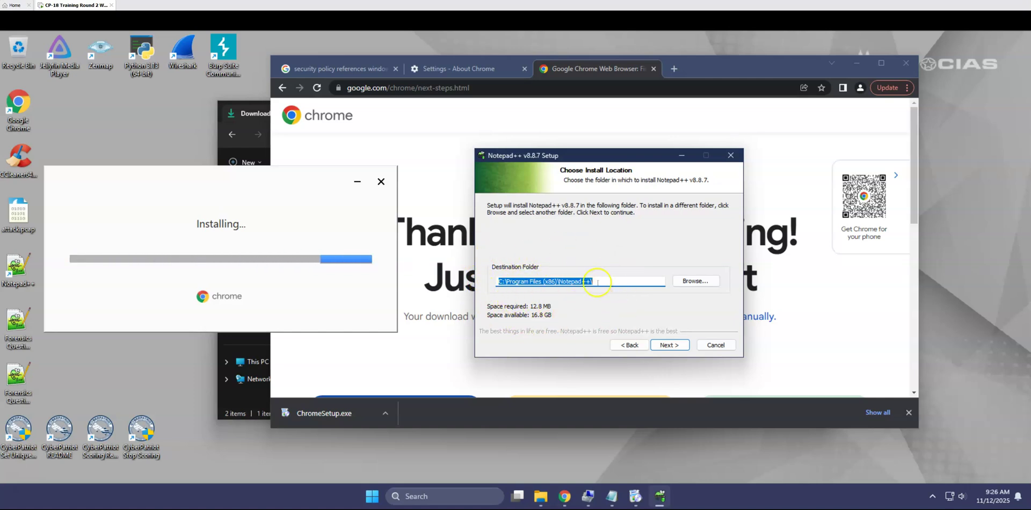
{"action": "left_click", "coordinate": [675, 348]}
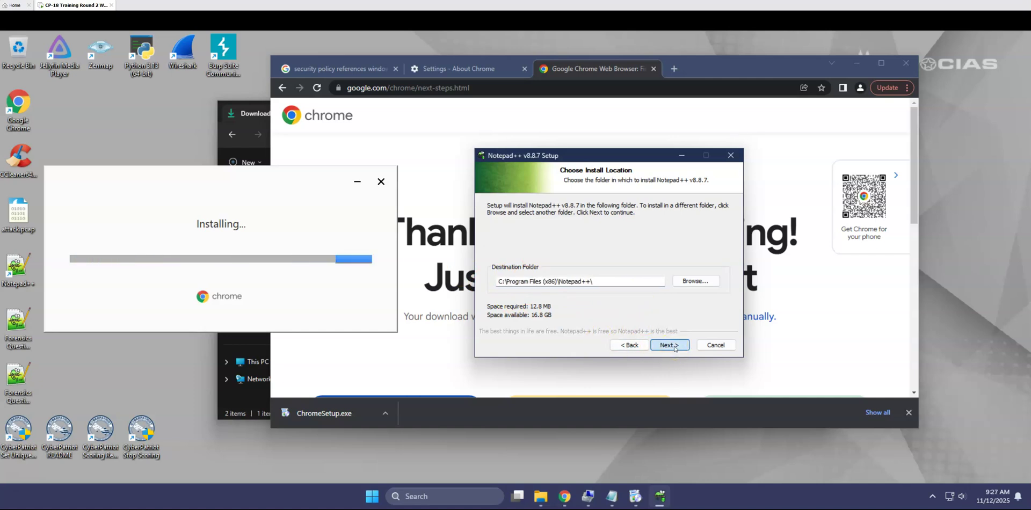
{"action": "left_click", "coordinate": [675, 346]}
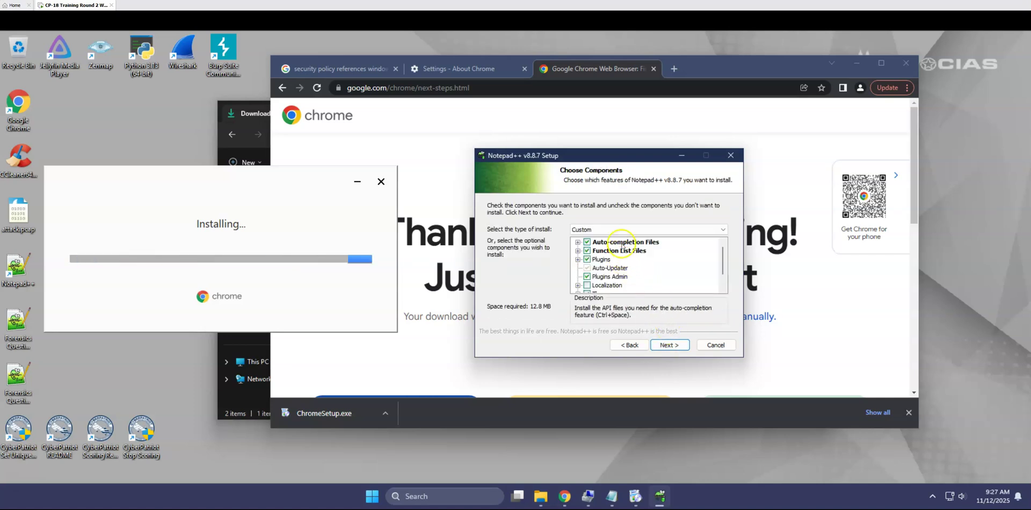
Review the optional components, keep the Custom install type with its default selection, and start the Notepad++ v8.8.7 installation
{"action": "scroll", "coordinate": [623, 267], "scroll_direction": "down", "scroll_amount": 1}
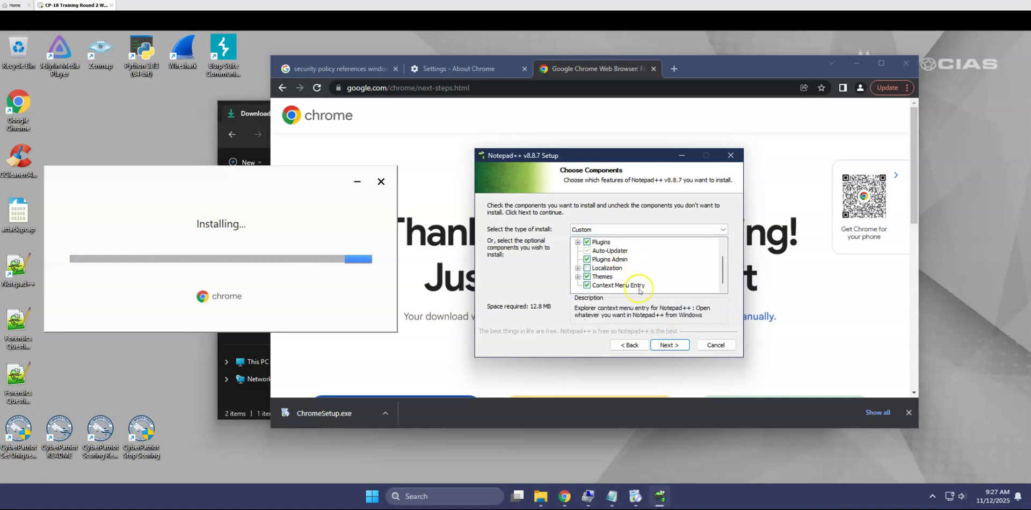
{"action": "scroll", "coordinate": [625, 260], "scroll_direction": "up", "scroll_amount": 1}
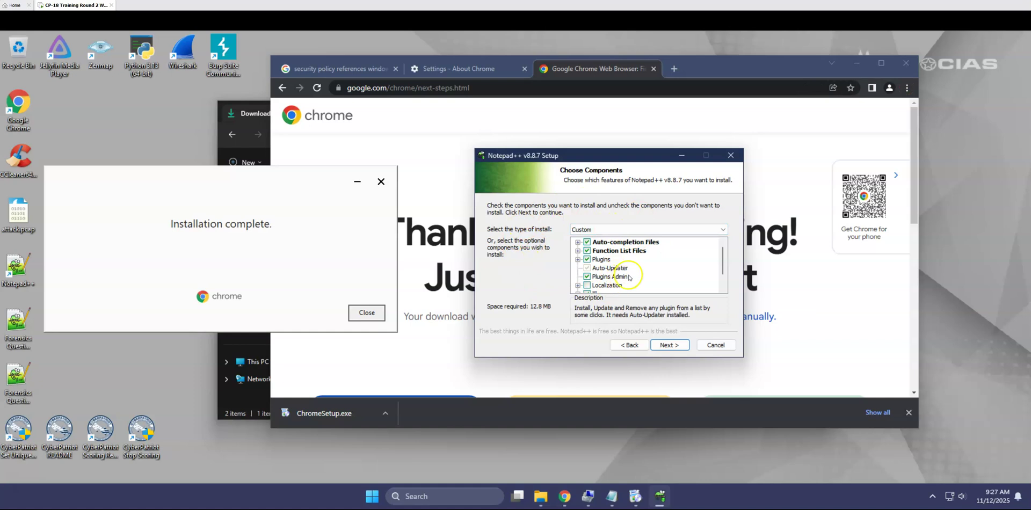
{"action": "left_click", "coordinate": [654, 231]}
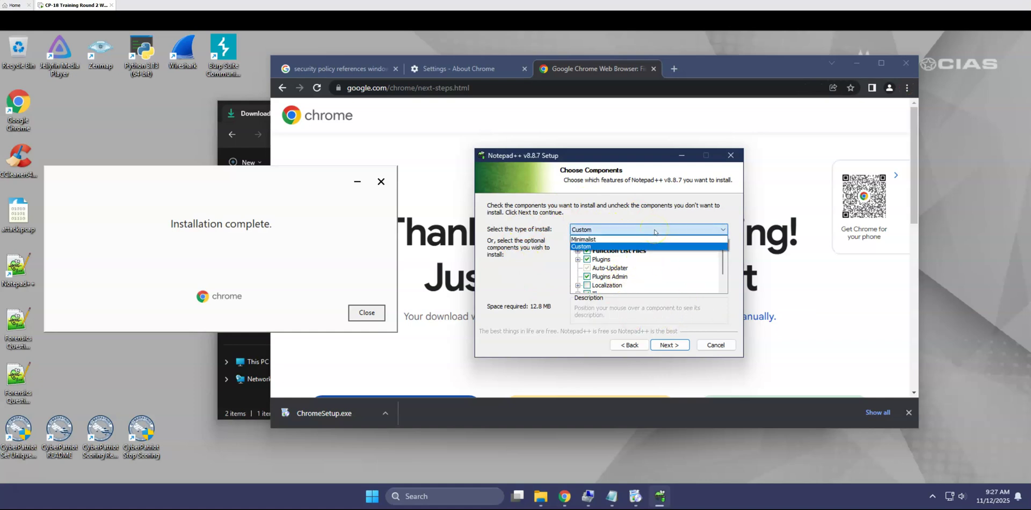
{"action": "left_click", "coordinate": [655, 230]}
{"action": "left_click", "coordinate": [655, 230]}
{"action": "left_click", "coordinate": [655, 231]}
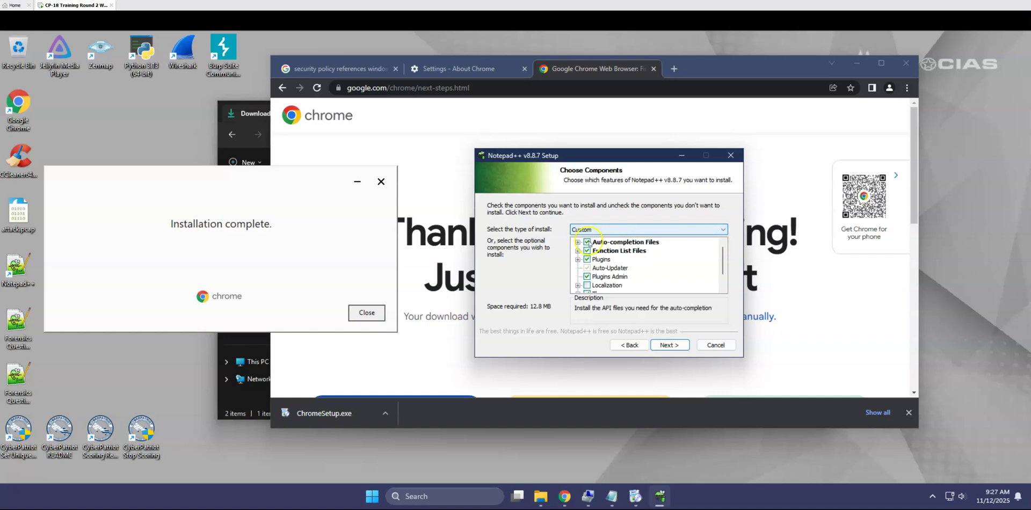
{"action": "left_click", "coordinate": [659, 345]}
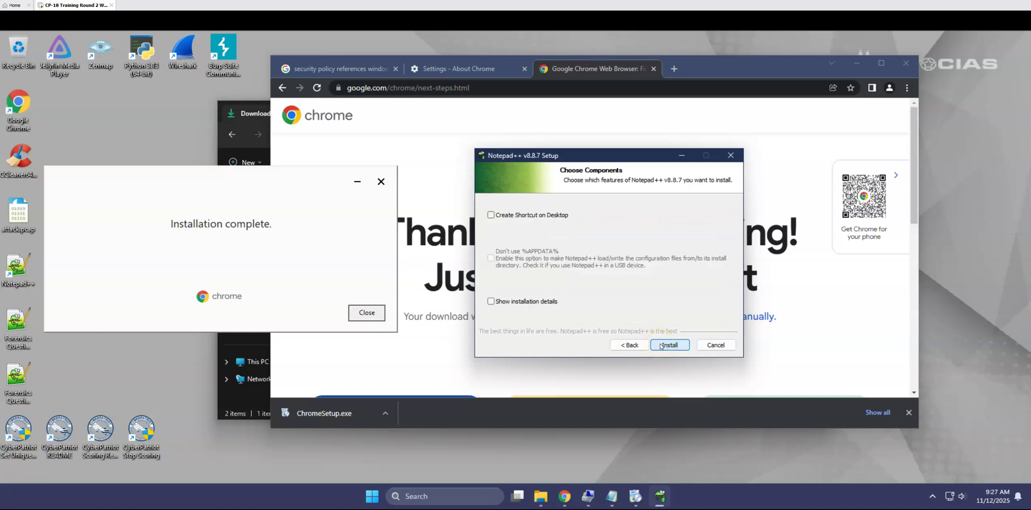
{"action": "left_click", "coordinate": [481, 223]}
{"action": "left_click", "coordinate": [667, 346]}
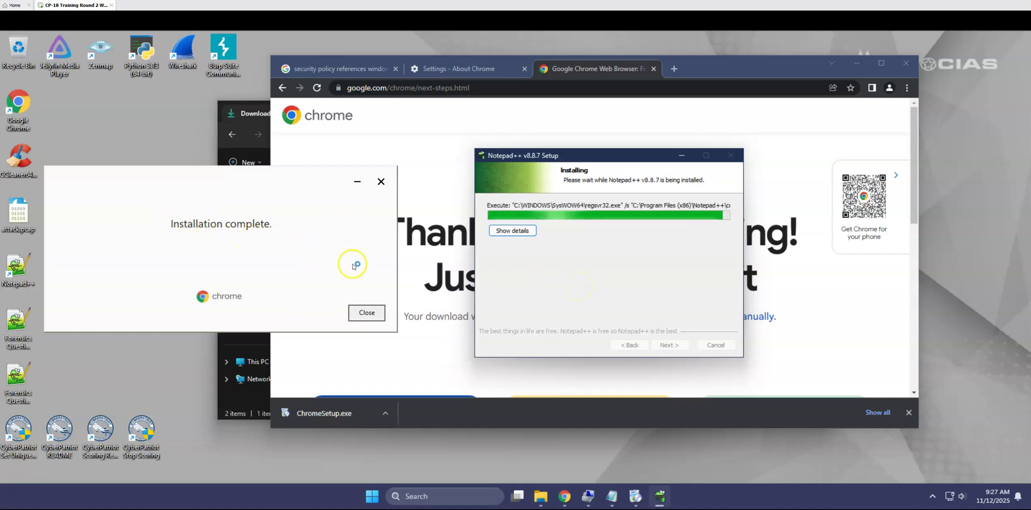
Close the completed Chrome installer and finish the Notepad++ setup with Run Notepad++ v8.8.7 enabled
{"action": "left_click", "coordinate": [367, 313]}
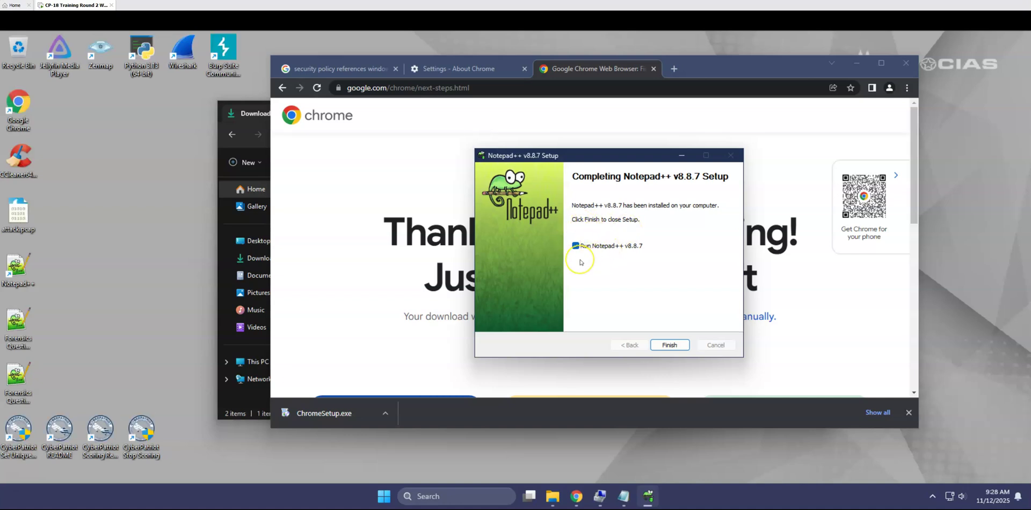
{"action": "left_click", "coordinate": [670, 346]}
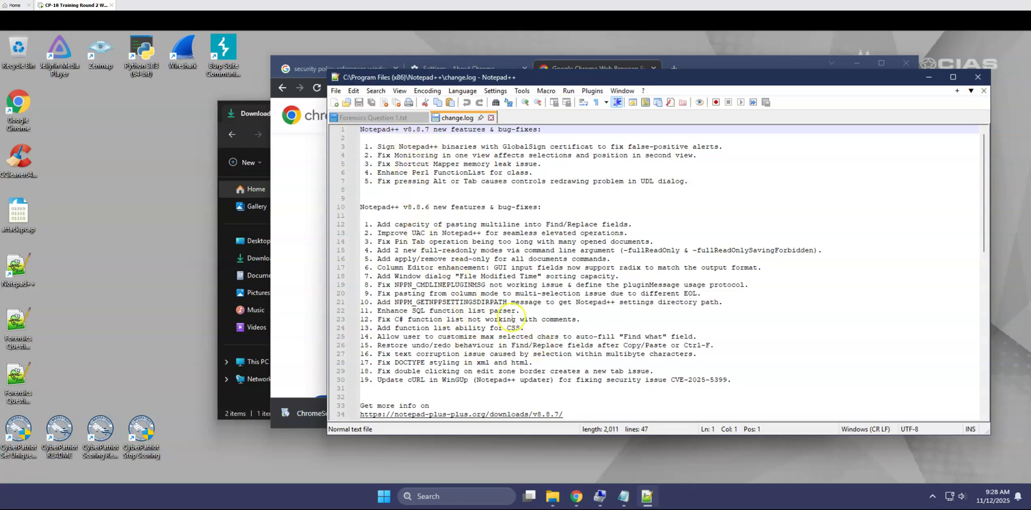
Examine the new features, bug fixes, included plugins and updater entries in the Notepad++ change.log
{"action": "scroll", "coordinate": [516, 339], "scroll_direction": "down", "scroll_amount": 3}
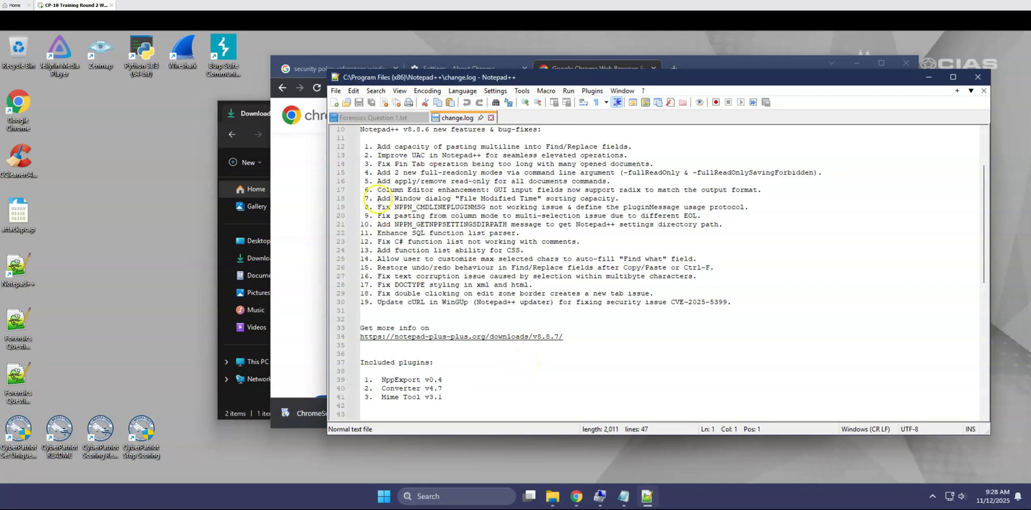
{"action": "left_click_drag", "start_coordinate": [376, 199], "coordinate": [655, 201]}
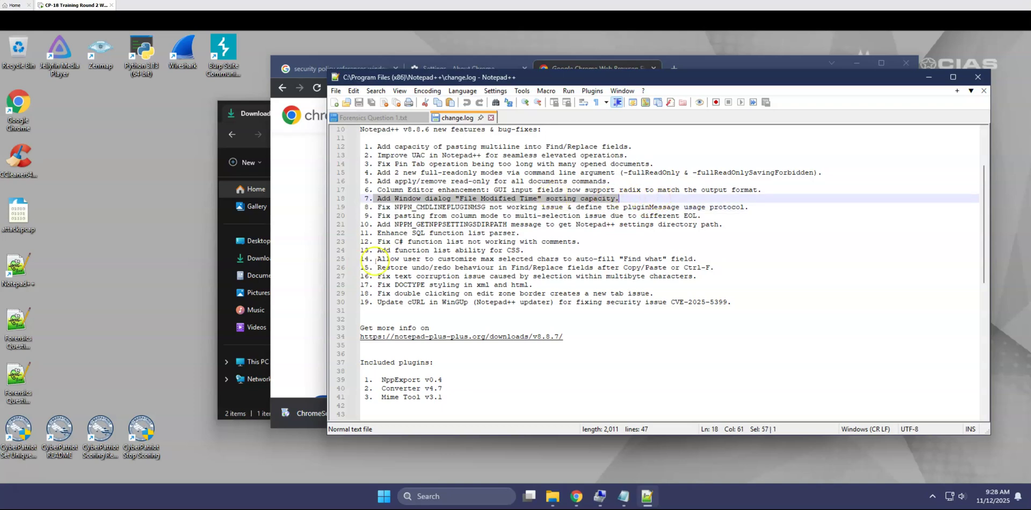
{"action": "scroll", "coordinate": [476, 367], "scroll_direction": "down", "scroll_amount": 2}
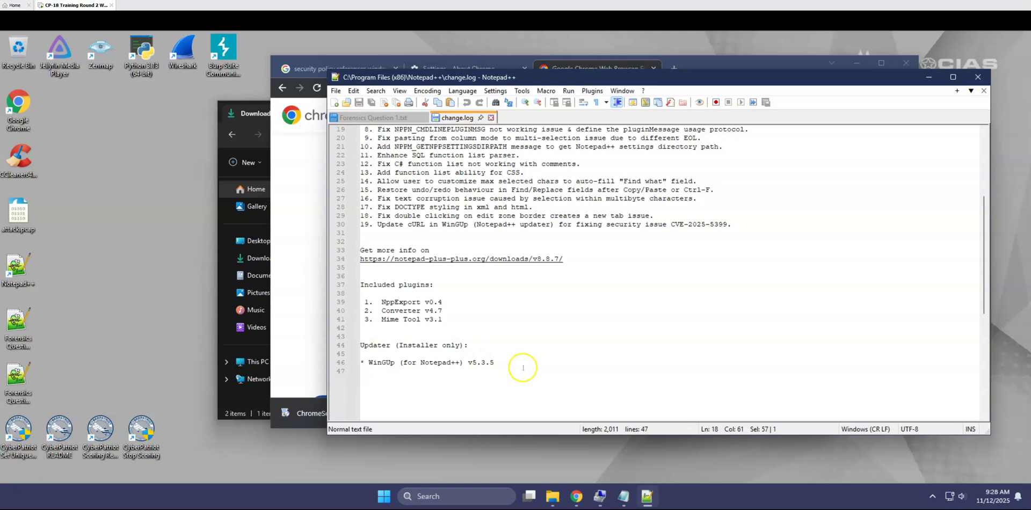
{"action": "scroll", "coordinate": [557, 381], "scroll_direction": "up", "scroll_amount": 3}
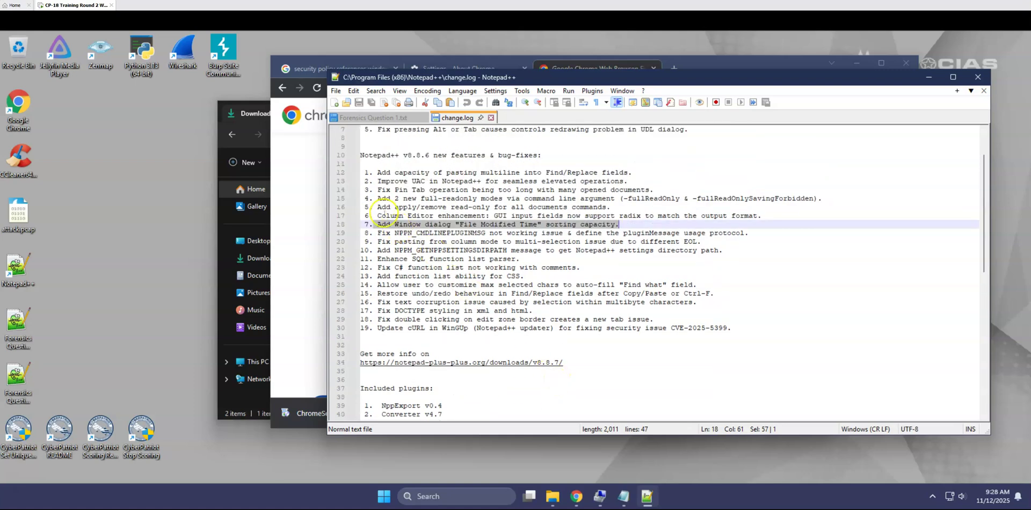
{"action": "left_click_drag", "start_coordinate": [378, 206], "coordinate": [629, 208]}
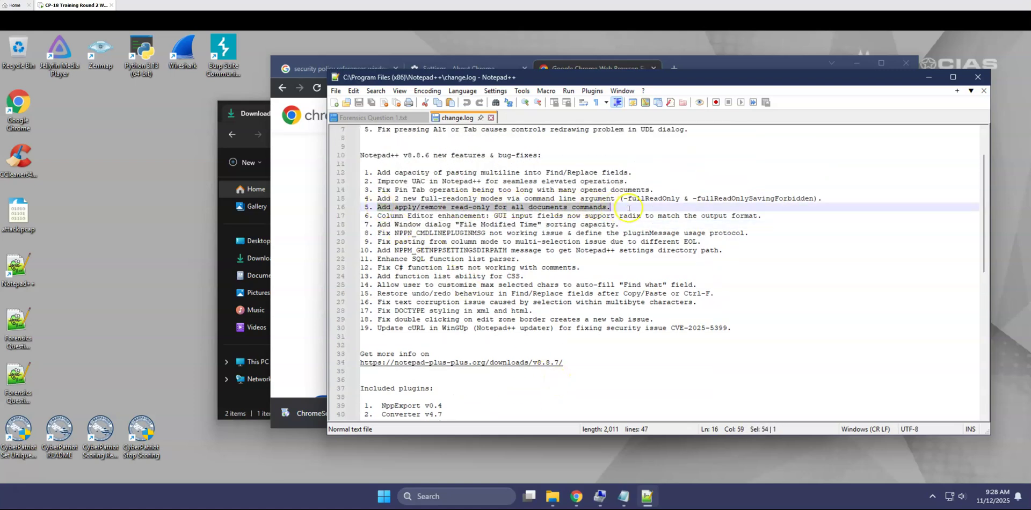
{"action": "scroll", "coordinate": [496, 293], "scroll_direction": "down", "scroll_amount": 1}
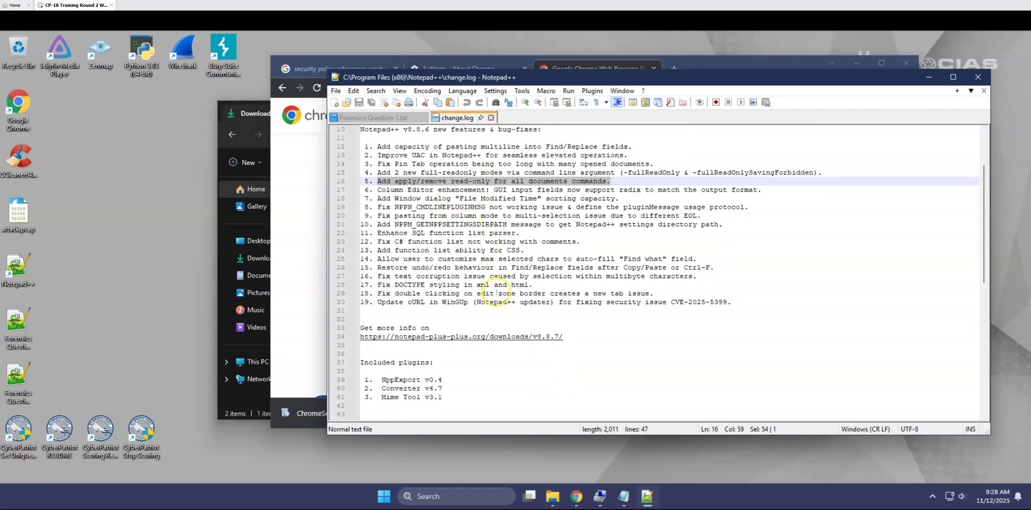
{"action": "left_click_drag", "start_coordinate": [378, 277], "coordinate": [728, 275]}
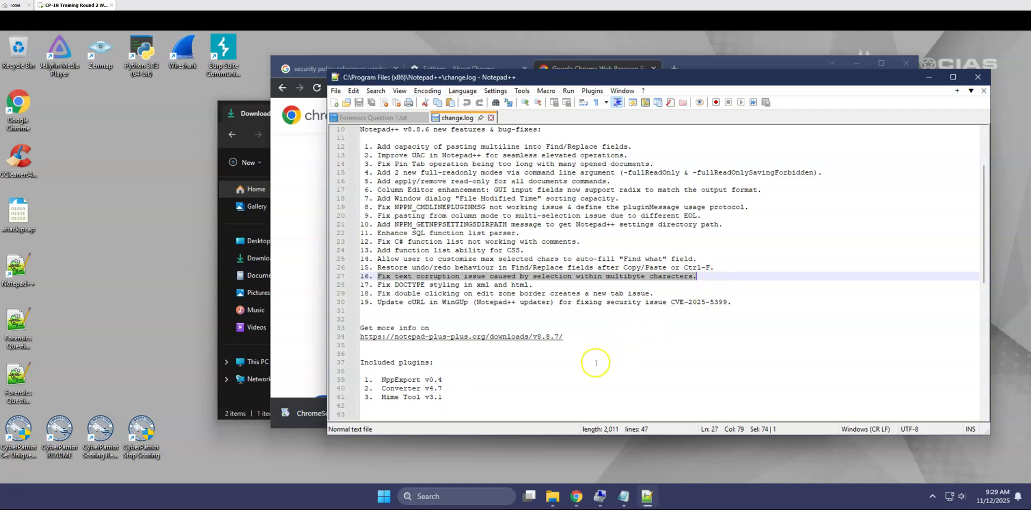
{"action": "left_click", "coordinate": [574, 367]}
{"action": "scroll", "coordinate": [574, 367], "scroll_direction": "down", "scroll_amount": 2}
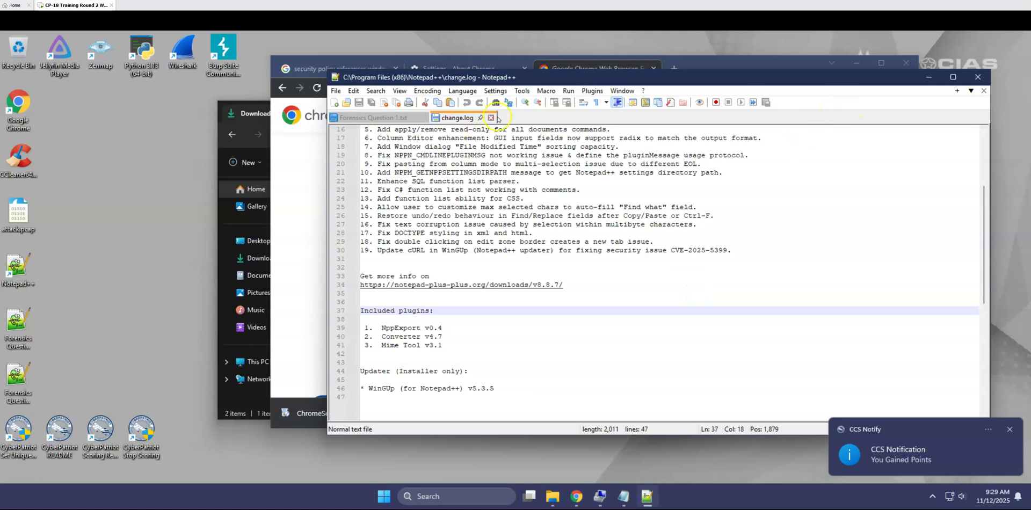
Close Notepad++, the Chrome browser, the Downloads folder and Computer Management to clear the desktop
{"action": "left_click", "coordinate": [977, 76]}
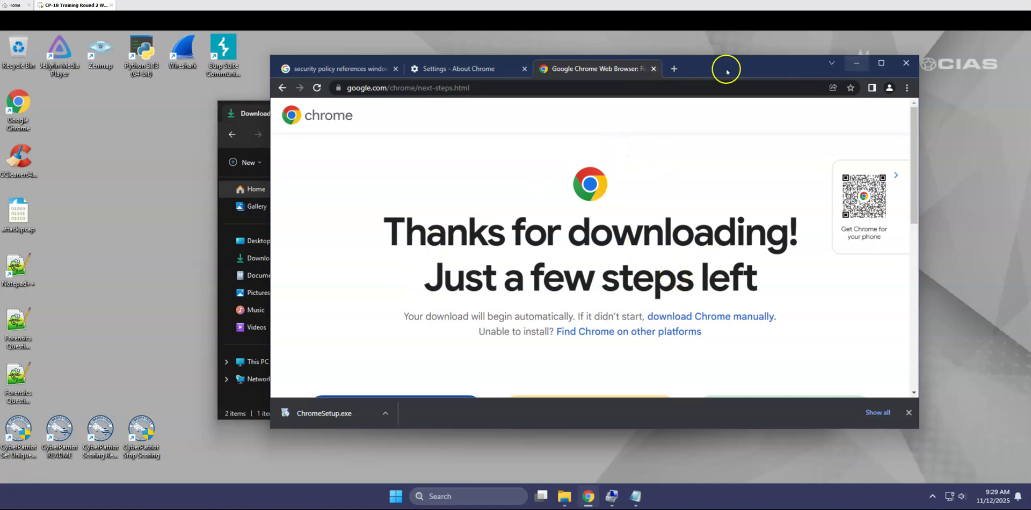
{"action": "left_click", "coordinate": [906, 63]}
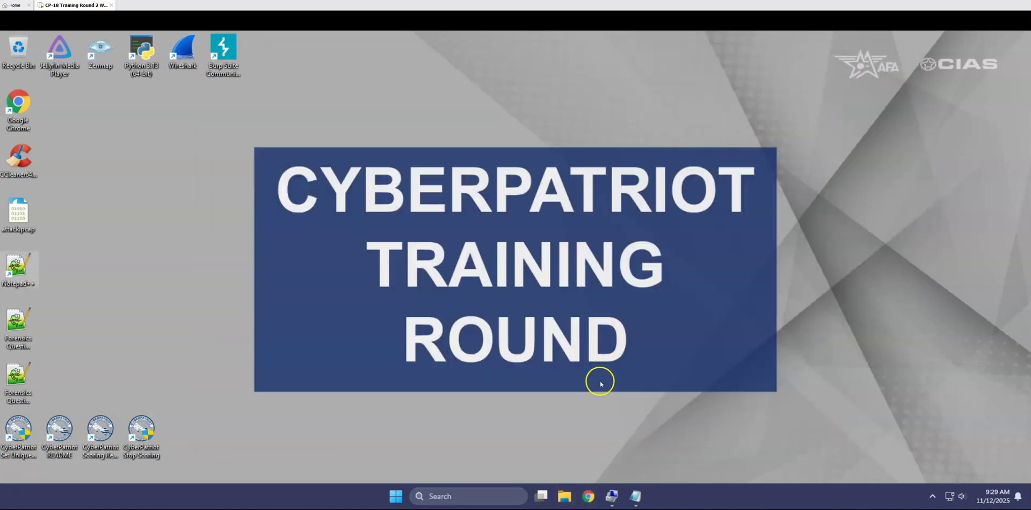
{"action": "left_click", "coordinate": [614, 498]}
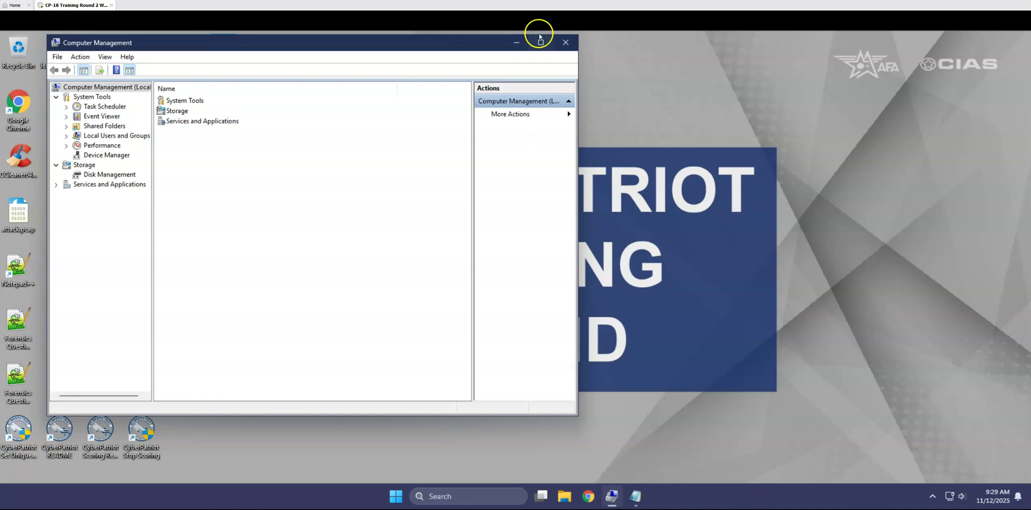
{"action": "left_click", "coordinate": [566, 53]}
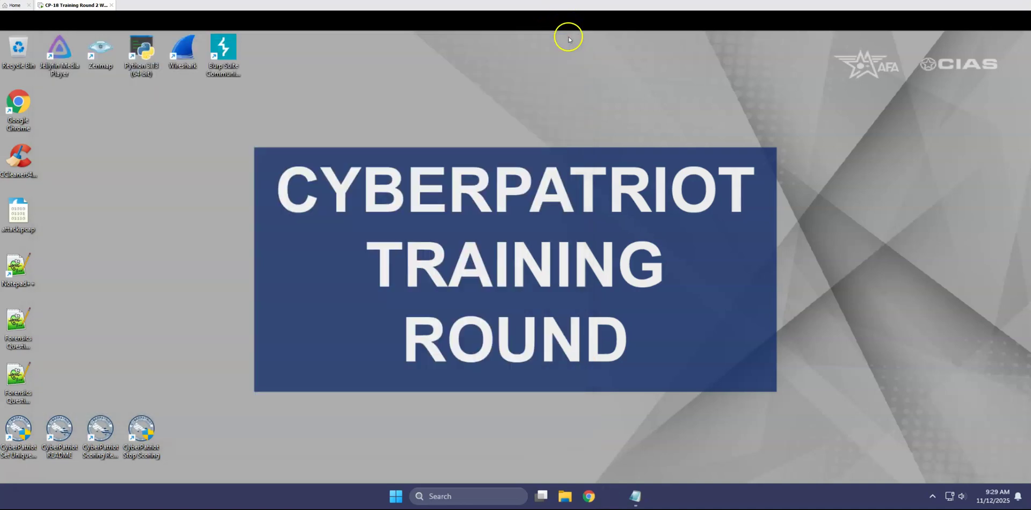
Save the untitled Notepad notes to the Desktop as doc.txt and close Notepad
{"action": "left_click", "coordinate": [624, 496]}
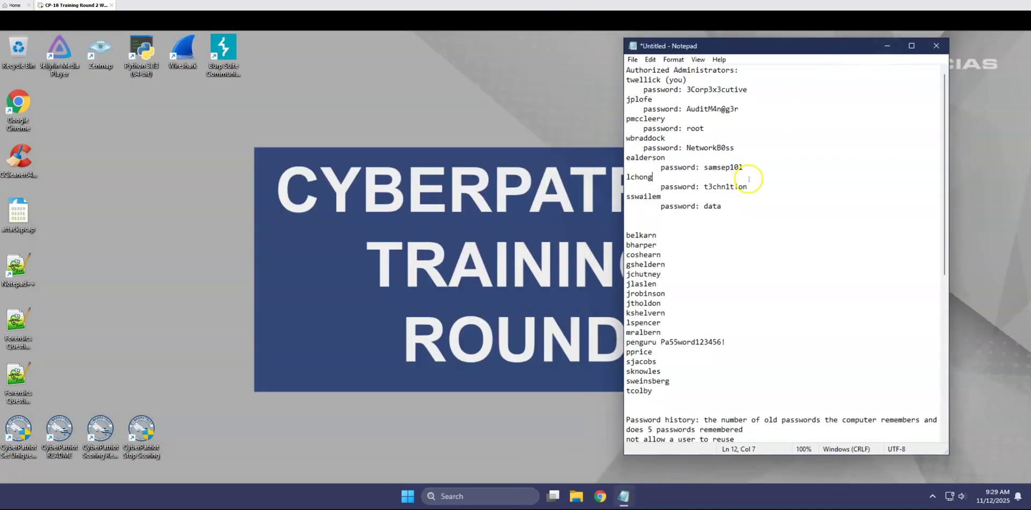
{"action": "left_click", "coordinate": [633, 59]}
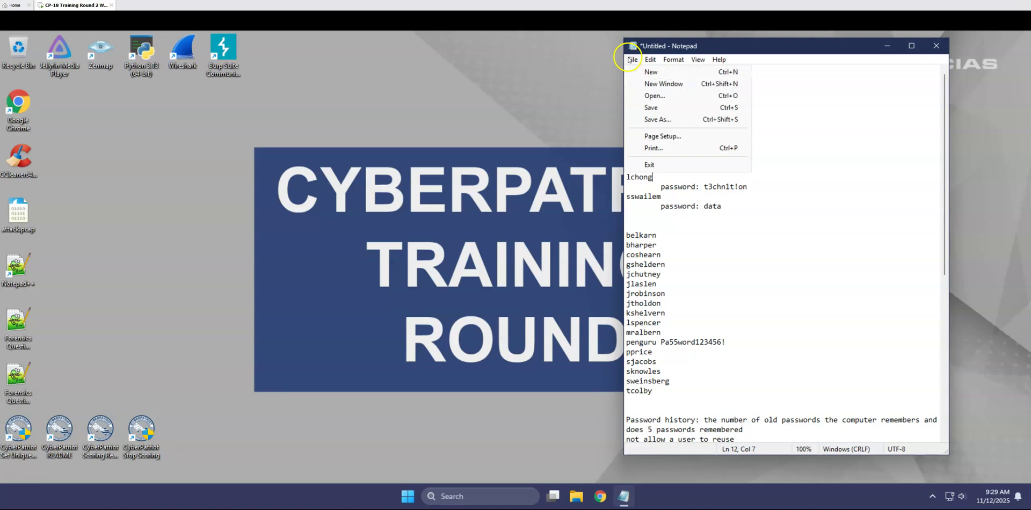
{"action": "left_click", "coordinate": [658, 119]}
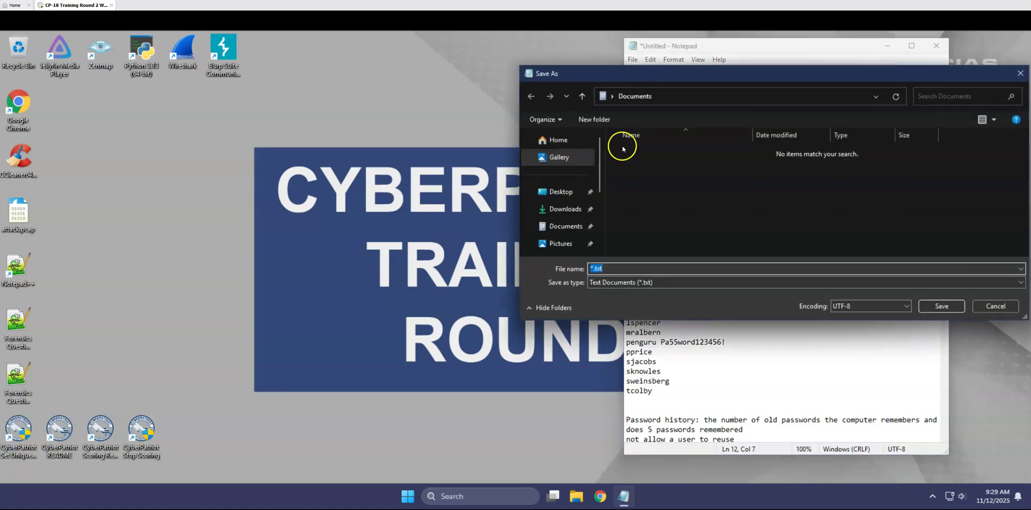
{"action": "left_click", "coordinate": [561, 192]}
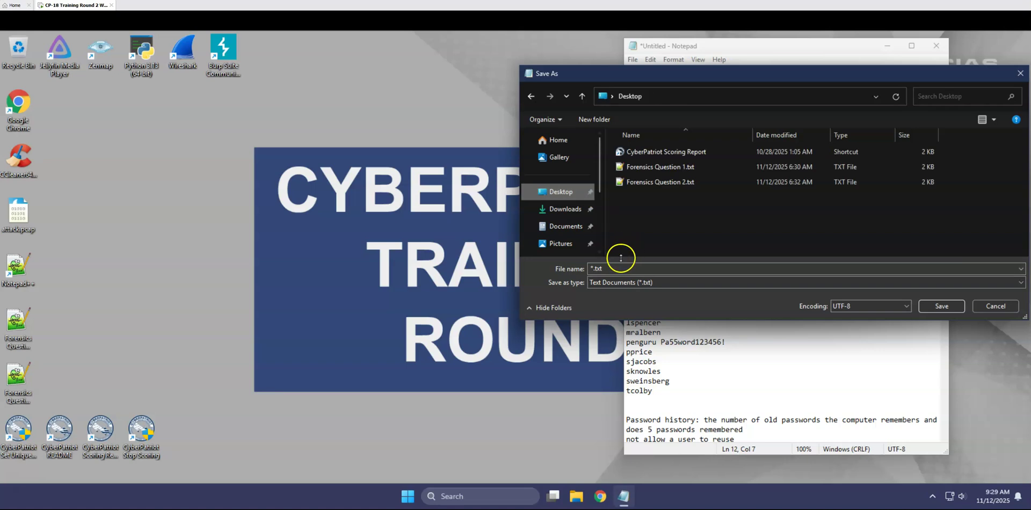
{"action": "left_click", "coordinate": [593, 268]}
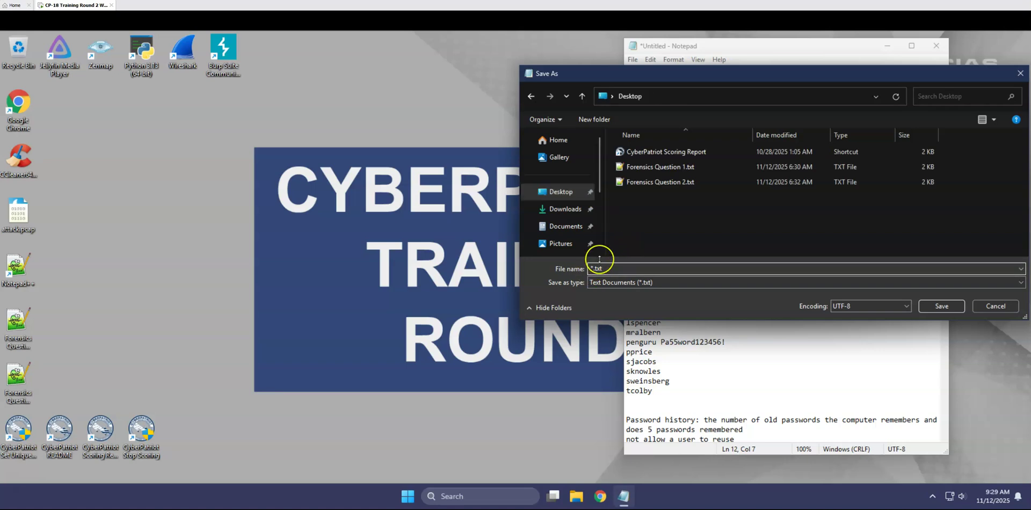
{"action": "key", "text": "shift+Right"}
{"action": "type", "text": "doc"}
{"action": "left_click", "coordinate": [940, 305]}
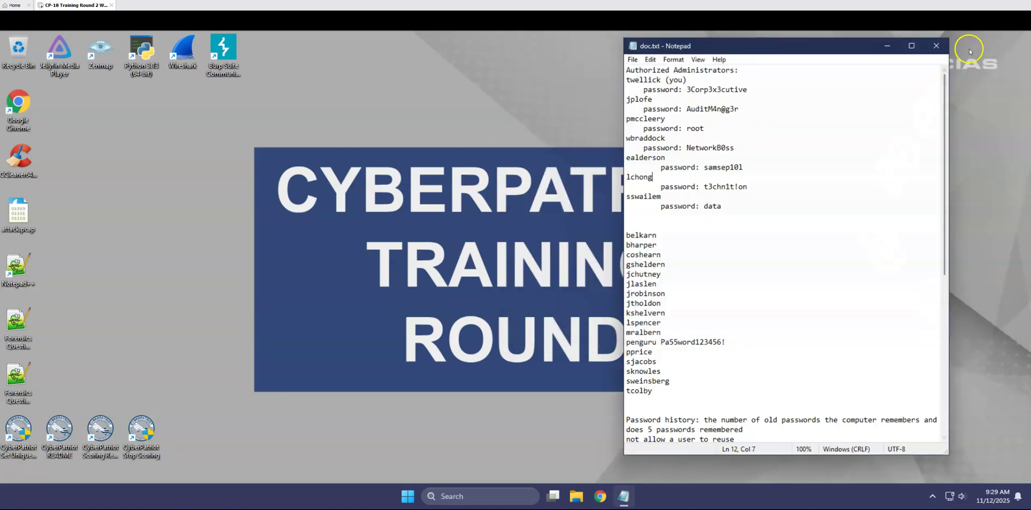
{"action": "left_click", "coordinate": [936, 45]}
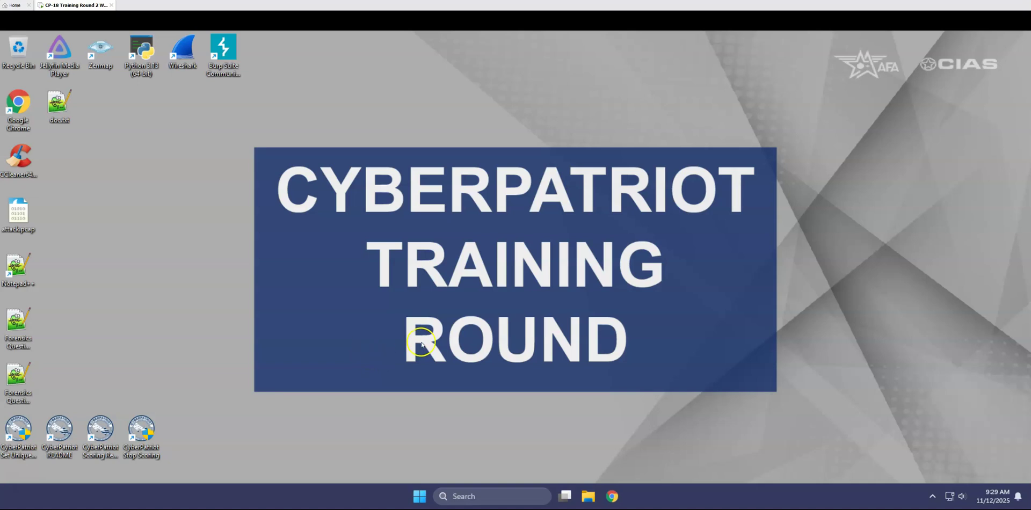
Open Programs and Features from Control Panel and enlarge its window to fit the whole list of installed programs
{"action": "left_click", "coordinate": [506, 497]}
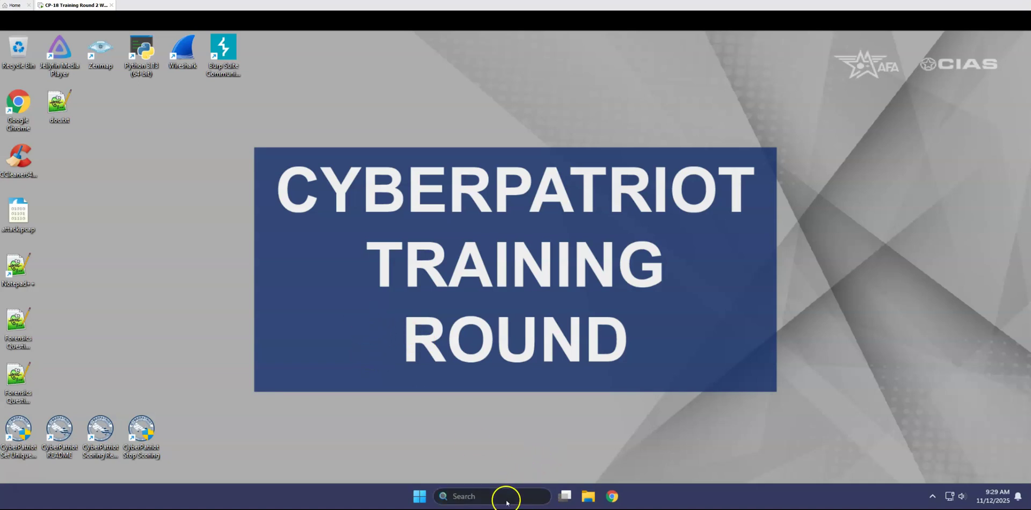
{"action": "type", "text": "program"}
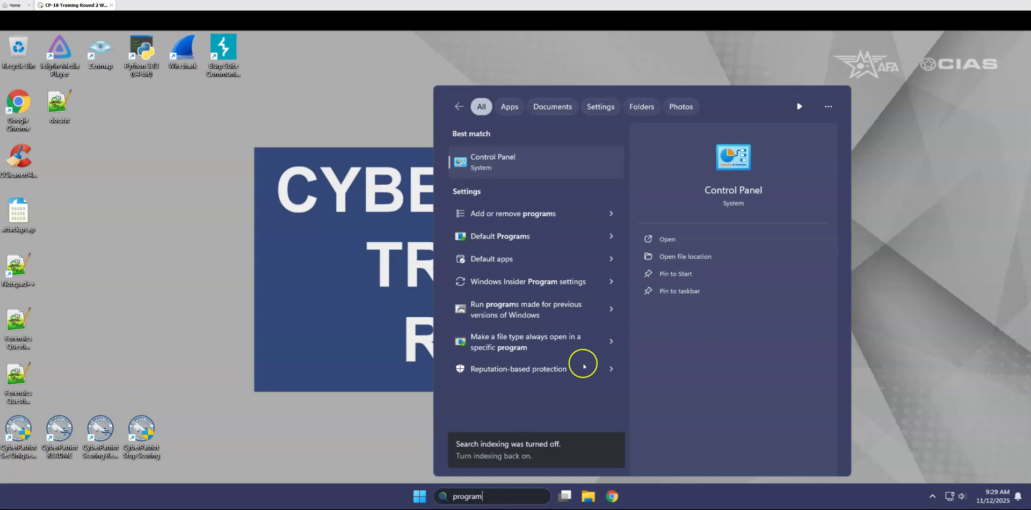
{"action": "left_click", "coordinate": [493, 159]}
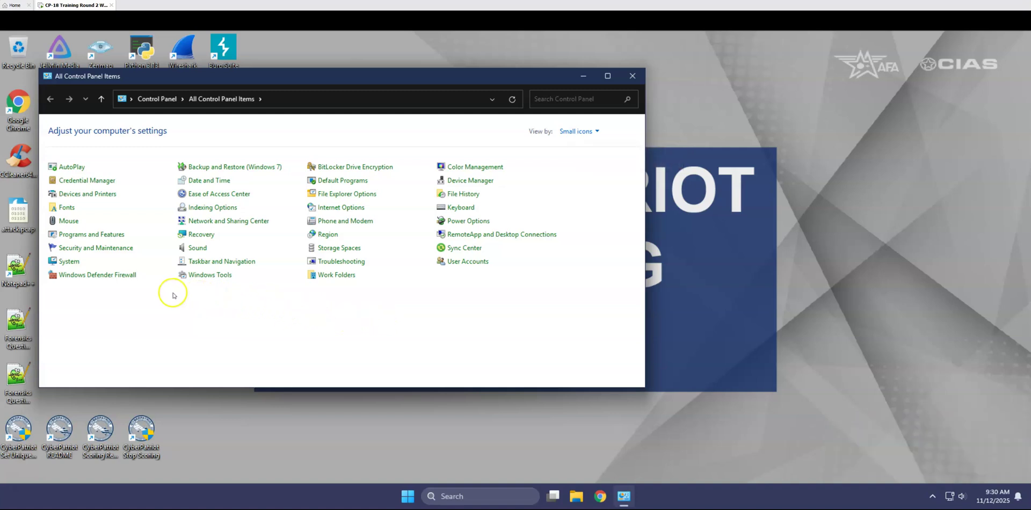
{"action": "left_click", "coordinate": [98, 236]}
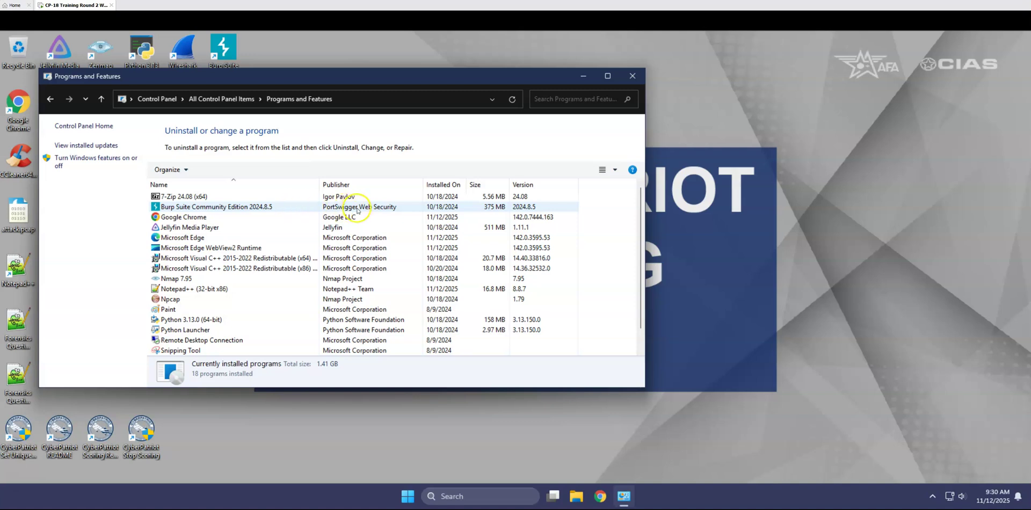
{"action": "scroll", "coordinate": [358, 220], "scroll_direction": "down", "scroll_amount": 1}
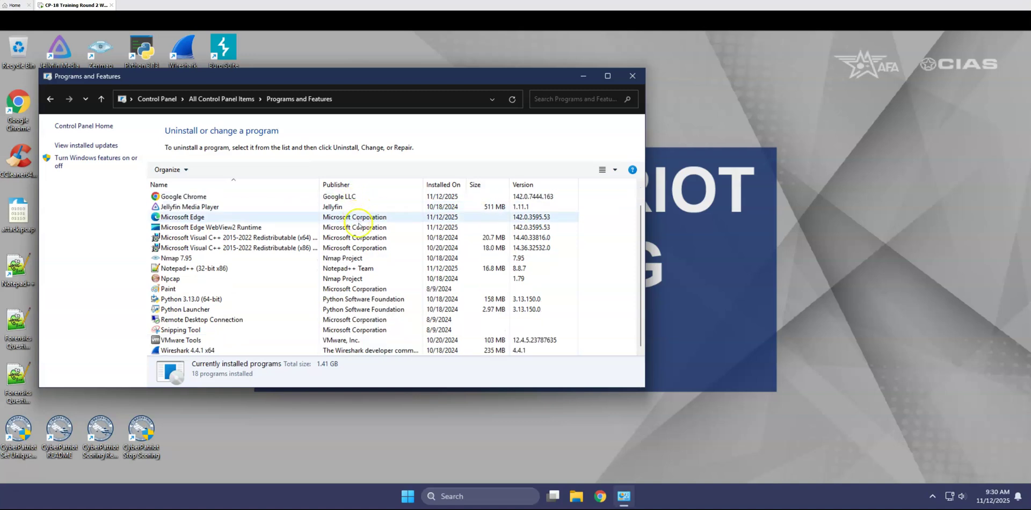
{"action": "scroll", "coordinate": [368, 274], "scroll_direction": "up", "scroll_amount": 1}
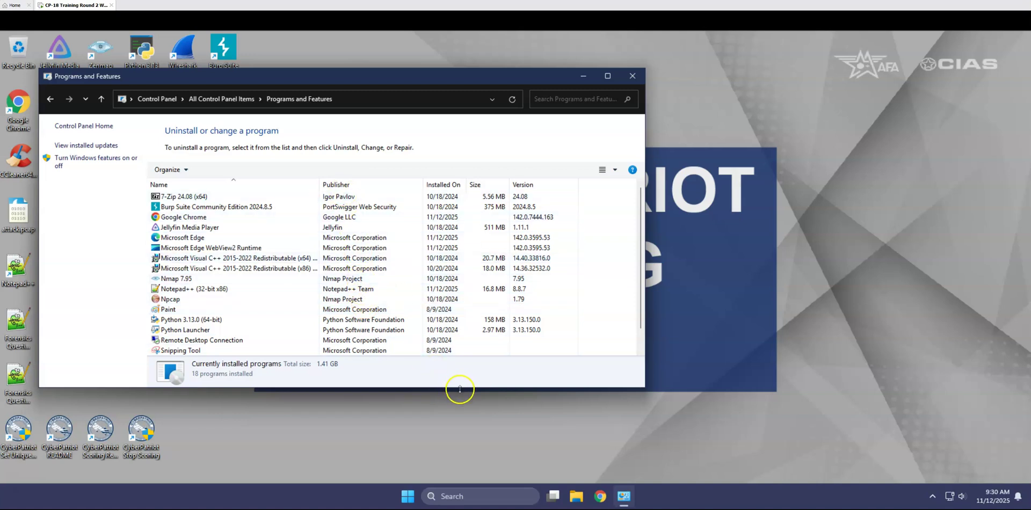
{"action": "left_click_drag", "start_coordinate": [459, 390], "coordinate": [489, 472]}
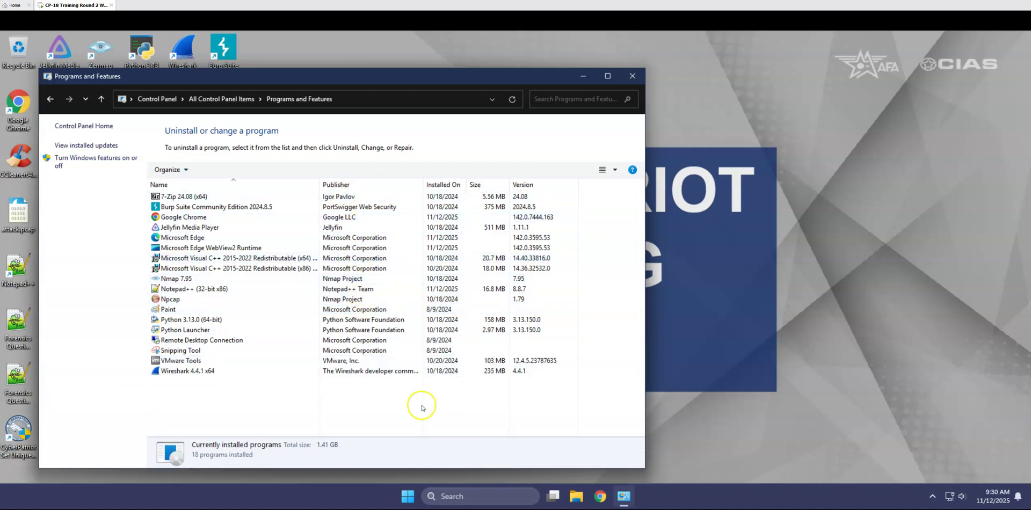
Check the details of the Python 3.13.0 (64-bit), Npcap and Nmap entries in the installed programs list
{"action": "left_click", "coordinate": [336, 320]}
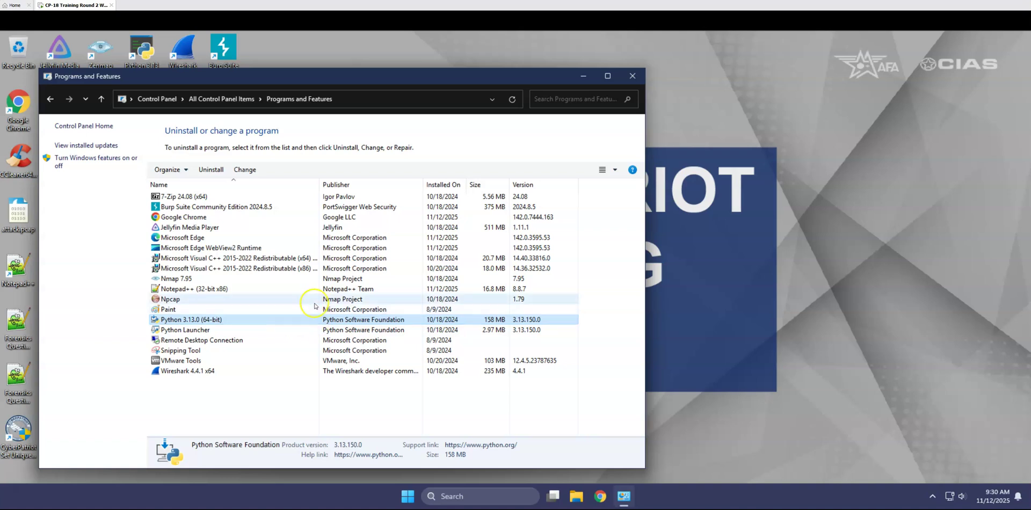
{"action": "left_click", "coordinate": [329, 303]}
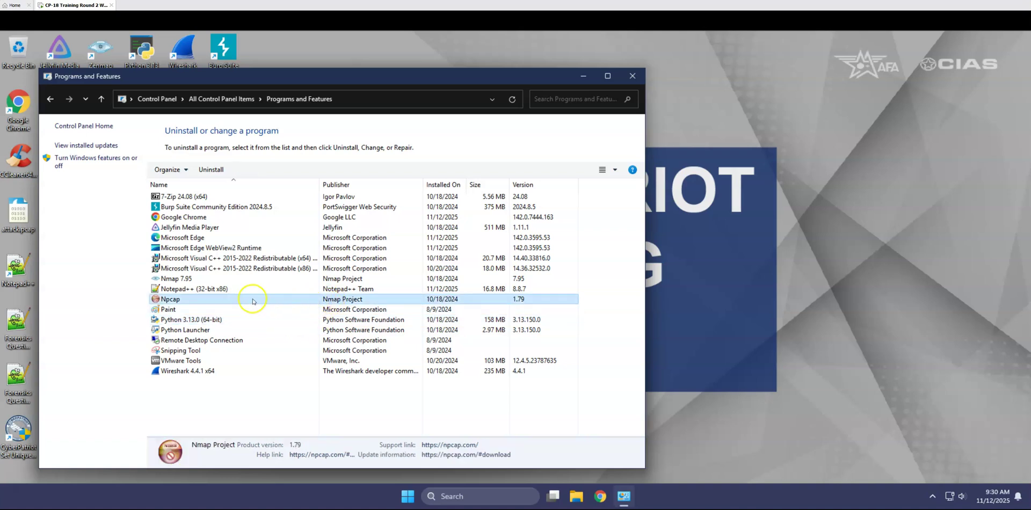
{"action": "left_click", "coordinate": [262, 280]}
{"action": "left_click", "coordinate": [287, 299]}
{"action": "left_click", "coordinate": [283, 280]}
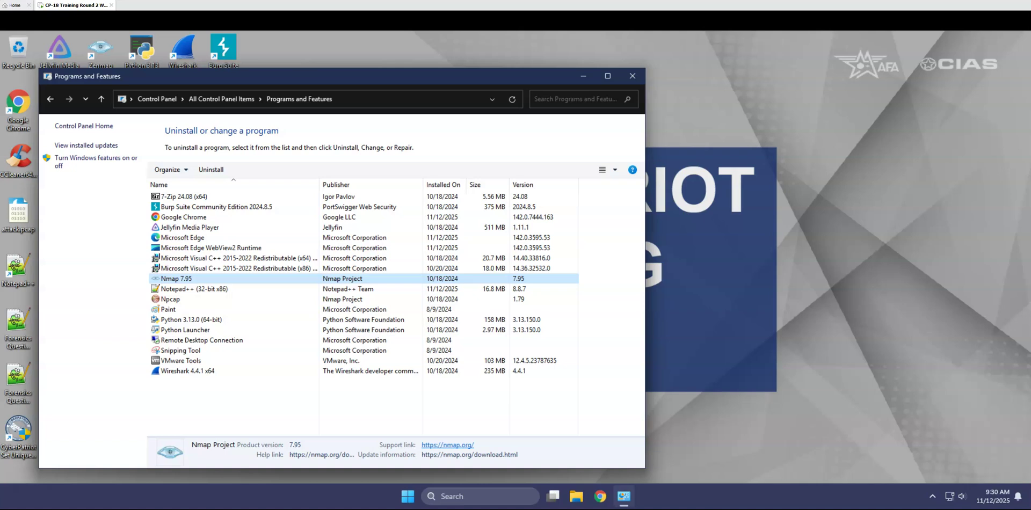
Uninstall Python 3.13.0 (64-bit), allowing the changes to the device, and close its setup window
{"action": "left_click", "coordinate": [222, 322]}
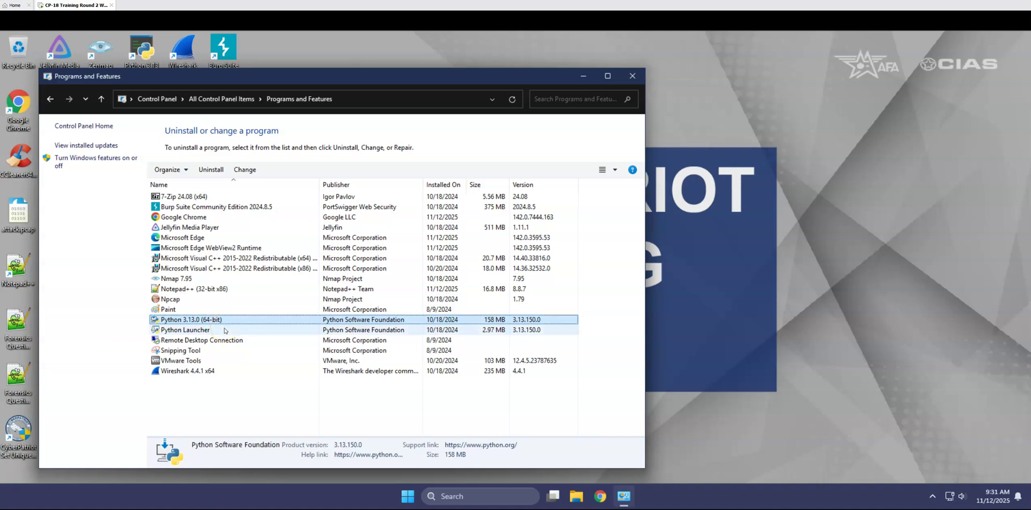
{"action": "left_click", "coordinate": [224, 319]}
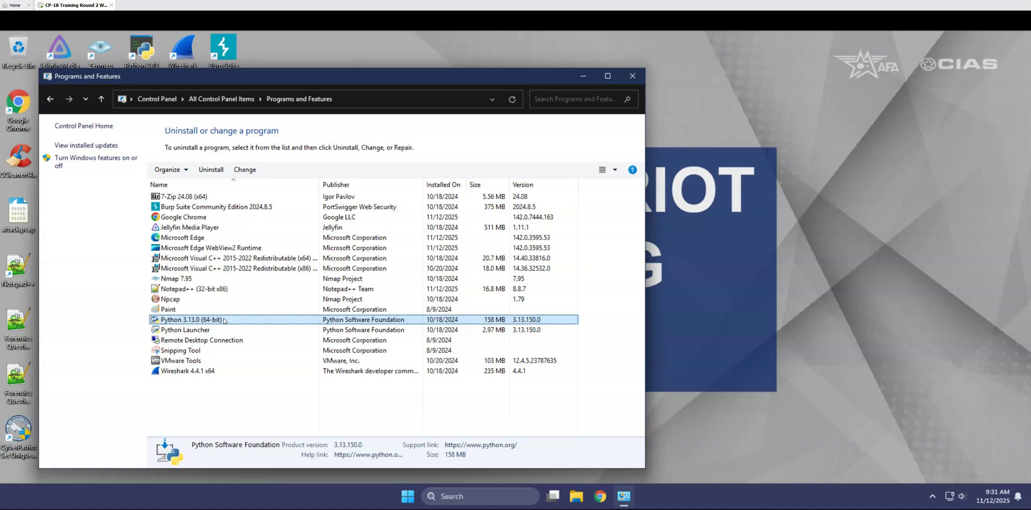
{"action": "right_click", "coordinate": [224, 321]}
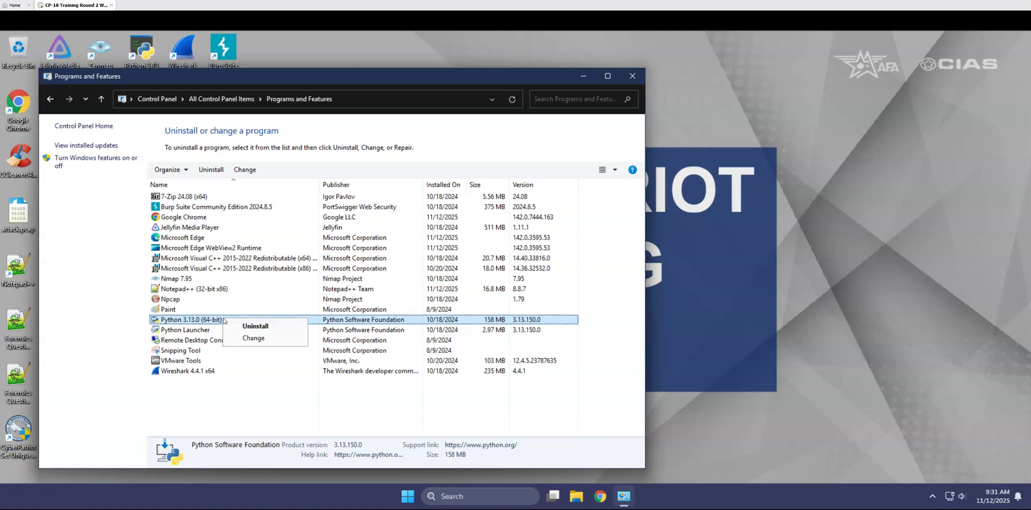
{"action": "left_click", "coordinate": [246, 327]}
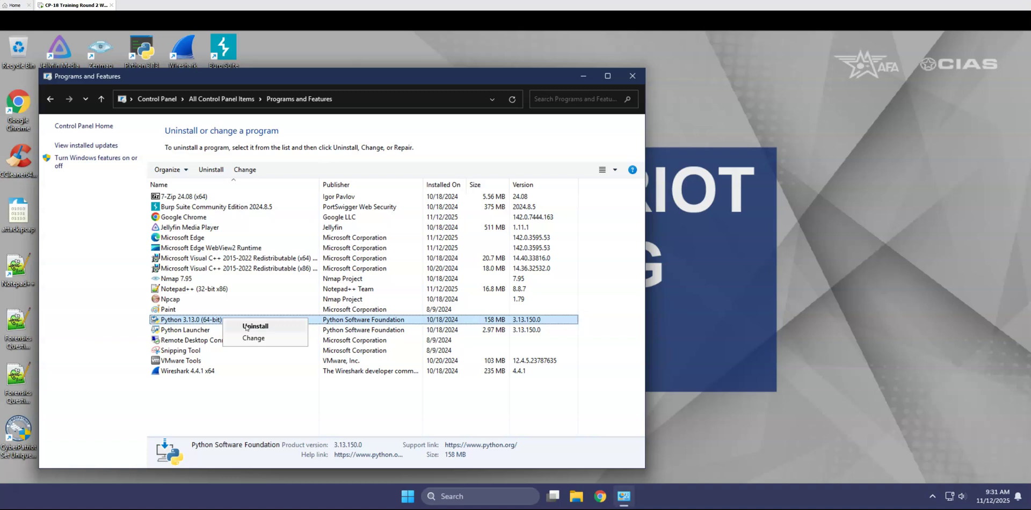
{"action": "left_click", "coordinate": [247, 327]}
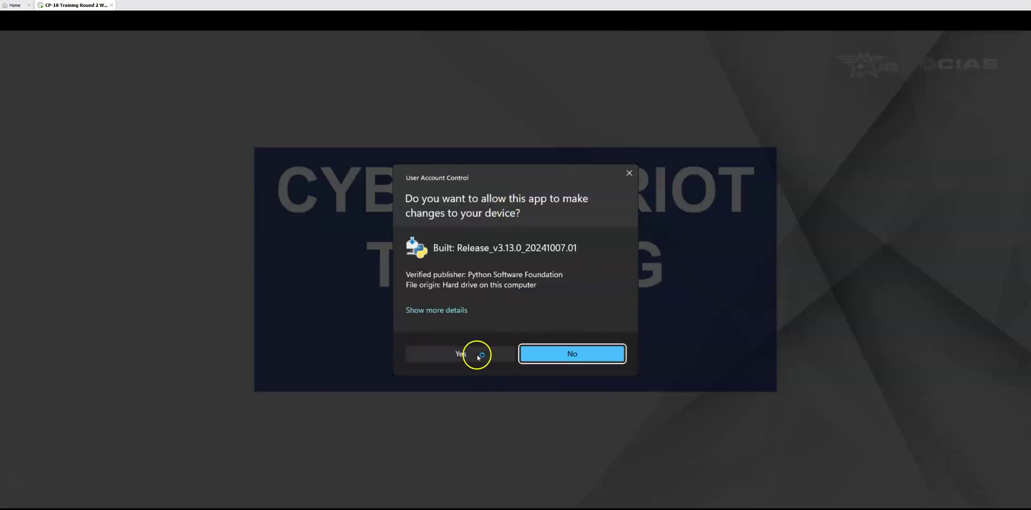
{"action": "left_click", "coordinate": [477, 356]}
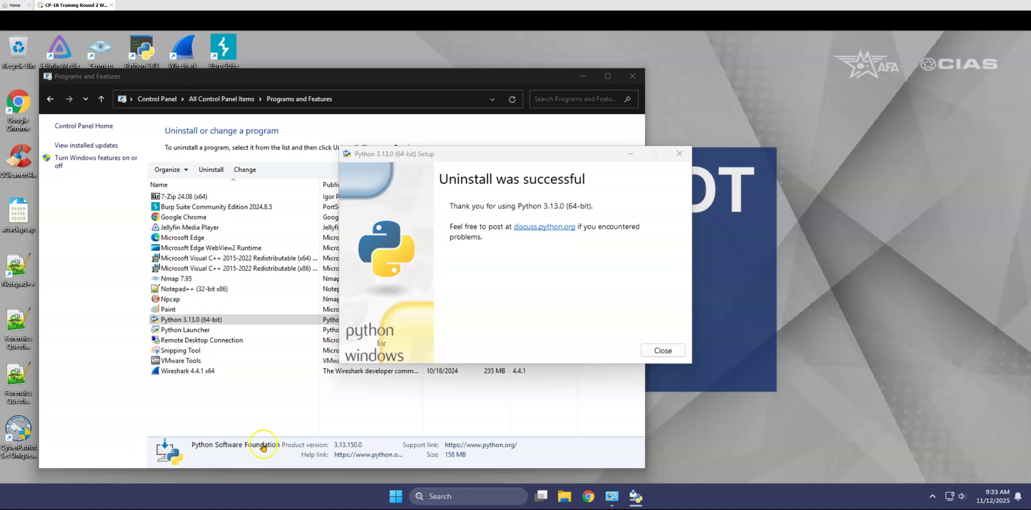
{"action": "left_click", "coordinate": [651, 349]}
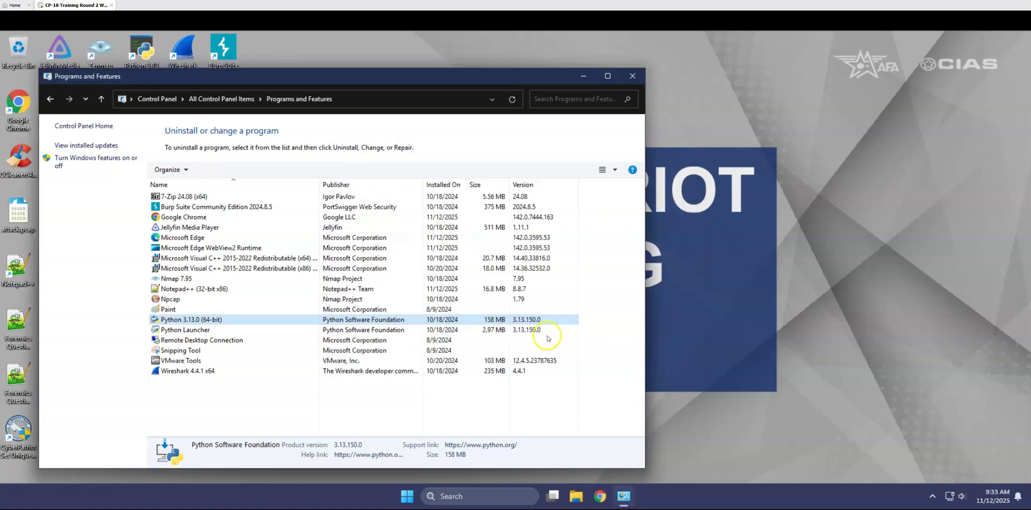
Uninstall Python Launcher, confirming the removal and allowing the changes to the device
{"action": "left_click", "coordinate": [231, 321]}
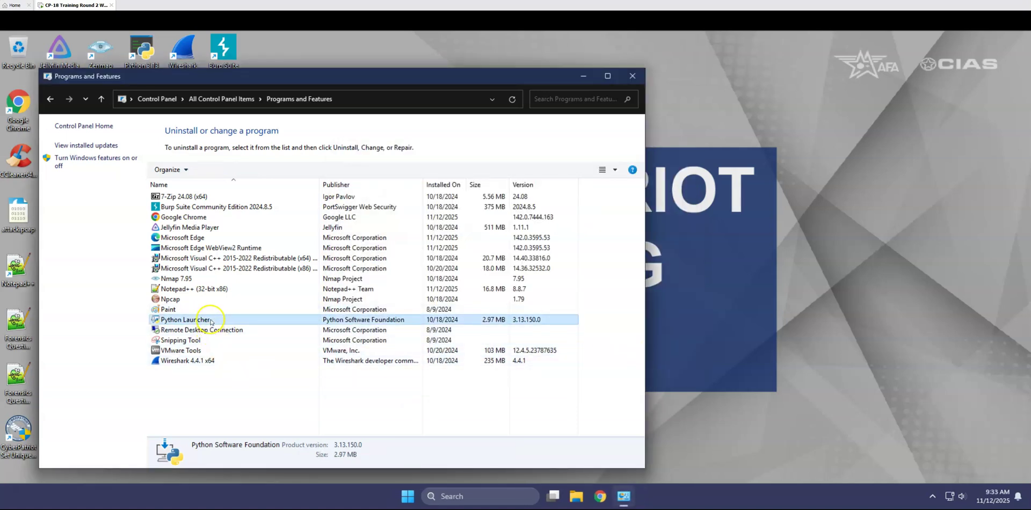
{"action": "right_click", "coordinate": [230, 322]}
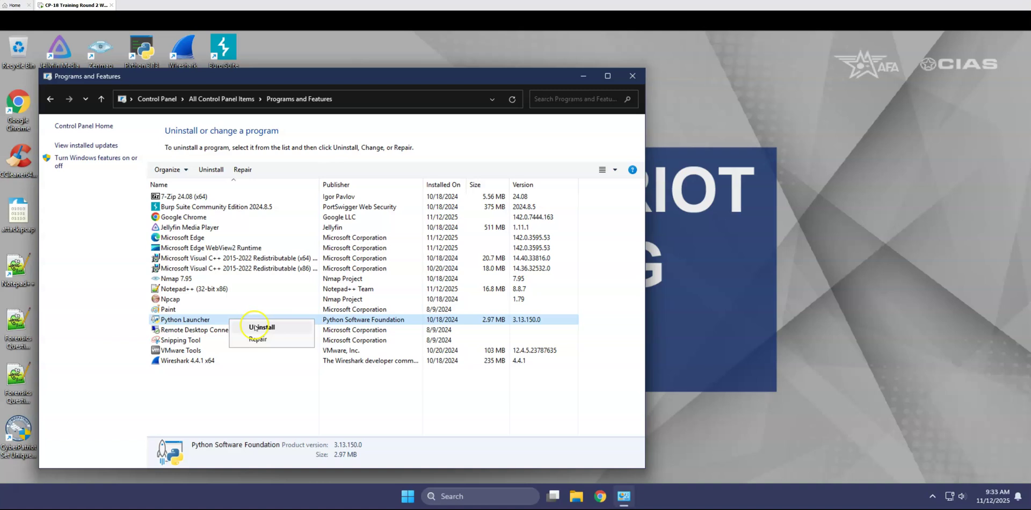
{"action": "left_click", "coordinate": [256, 329]}
{"action": "left_click", "coordinate": [569, 260]}
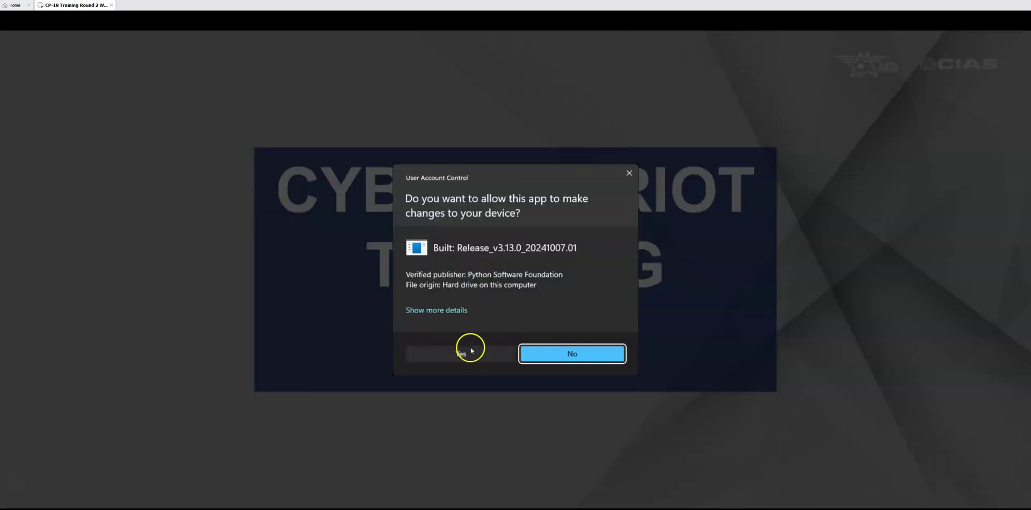
{"action": "left_click", "coordinate": [466, 354]}
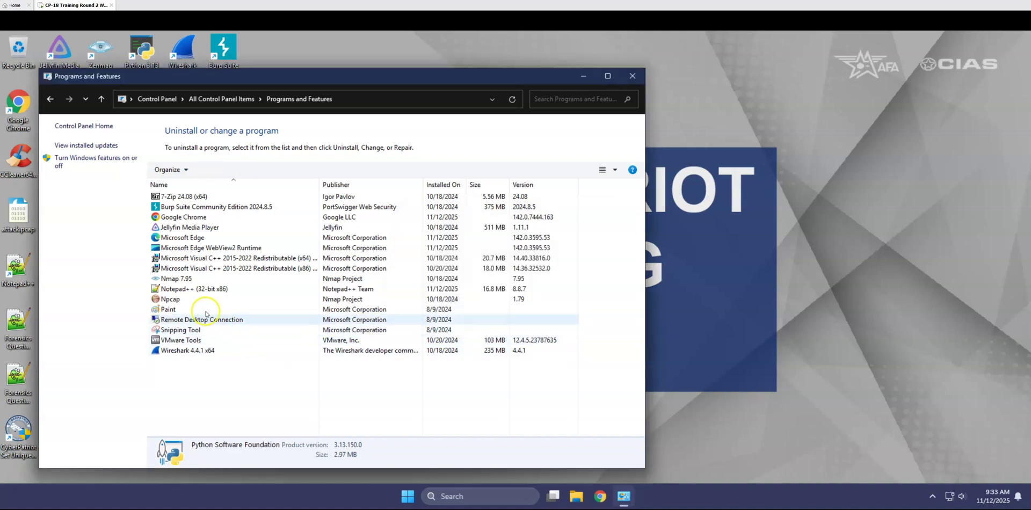
Uninstall Nmap 7.95, allowing the changes to the device, and close the completed uninstaller
{"action": "left_click", "coordinate": [186, 302]}
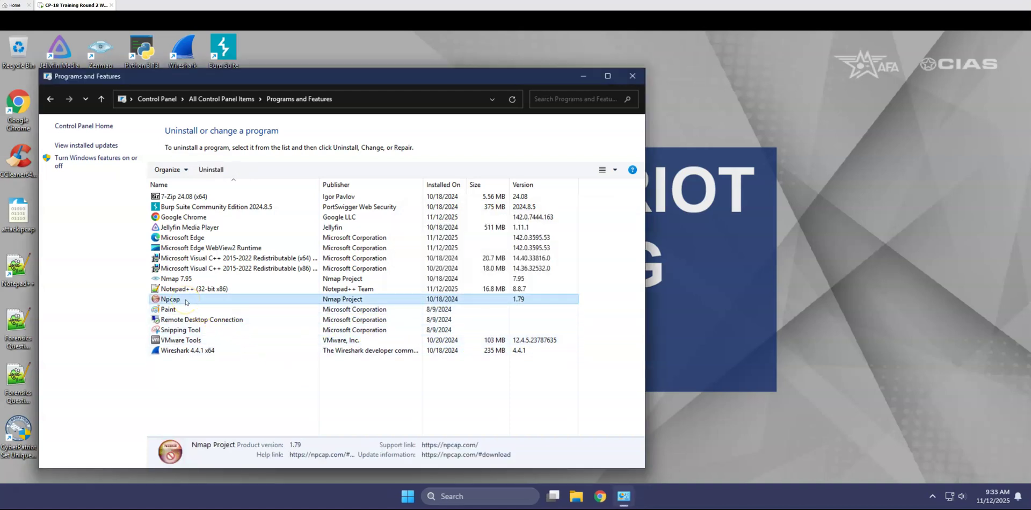
{"action": "left_click", "coordinate": [206, 278]}
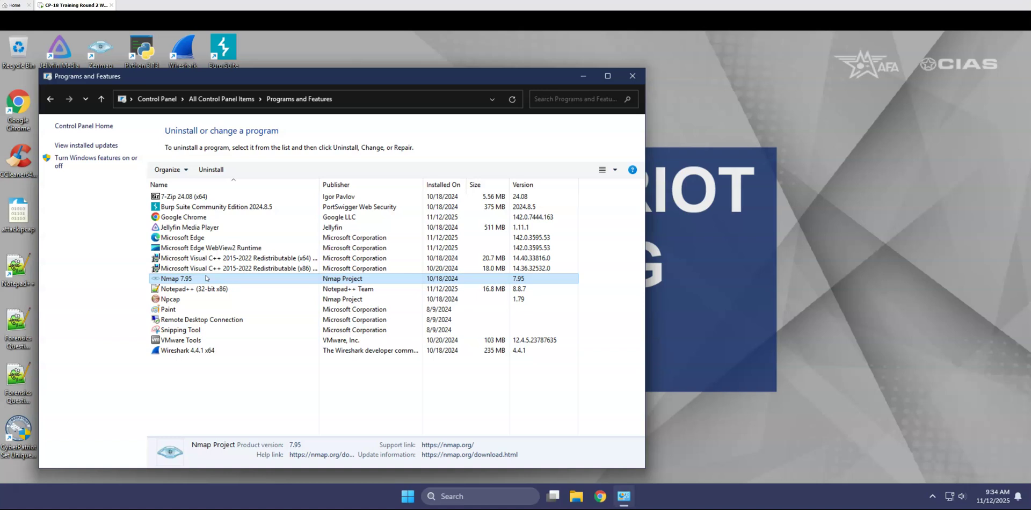
{"action": "right_click", "coordinate": [206, 278]}
{"action": "left_click", "coordinate": [231, 283]}
{"action": "left_click", "coordinate": [451, 346]}
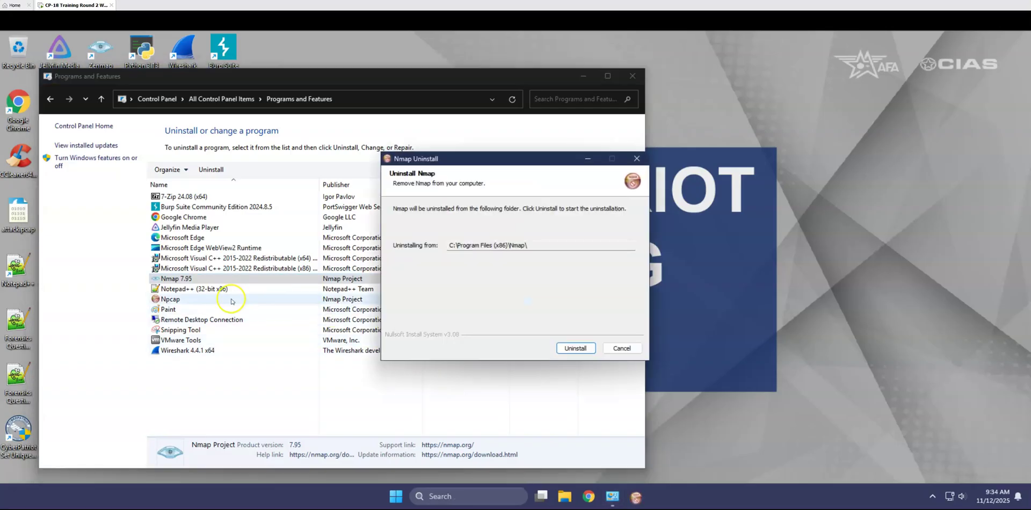
{"action": "left_click", "coordinate": [571, 349]}
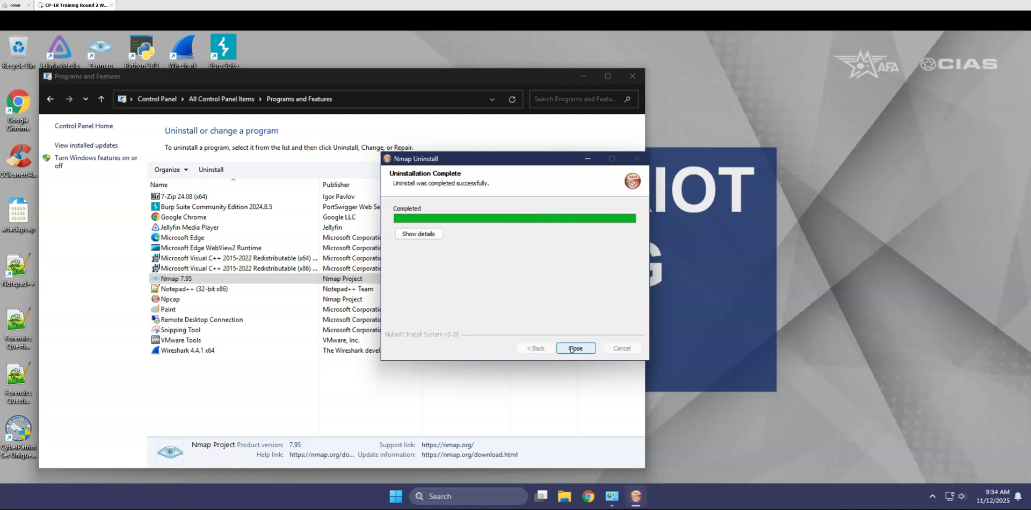
{"action": "left_click", "coordinate": [589, 353]}
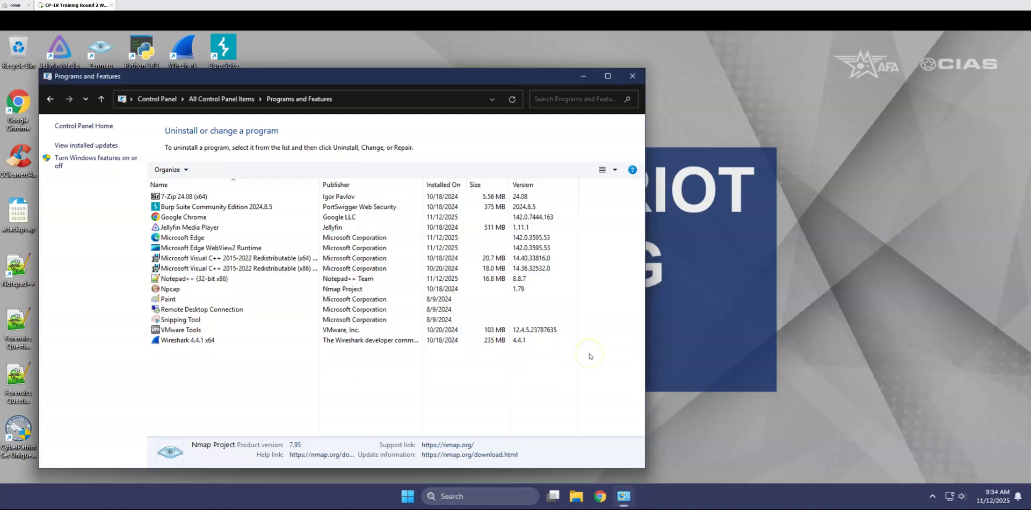
Start uninstalling Jellyfin Media Player, allowing the changes and choosing removal instead of repair in its setup
{"action": "left_click", "coordinate": [241, 314]}
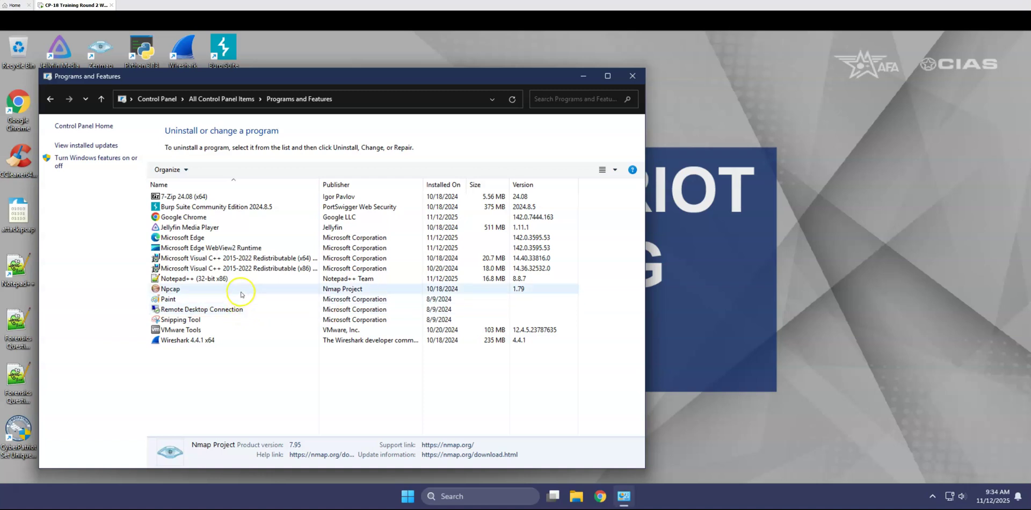
{"action": "left_click", "coordinate": [244, 229]}
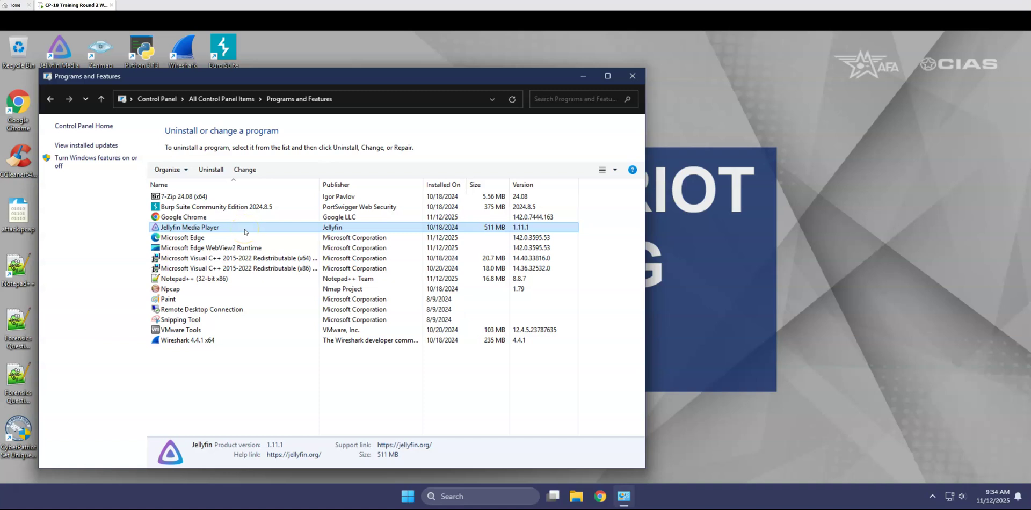
{"action": "right_click", "coordinate": [244, 231]}
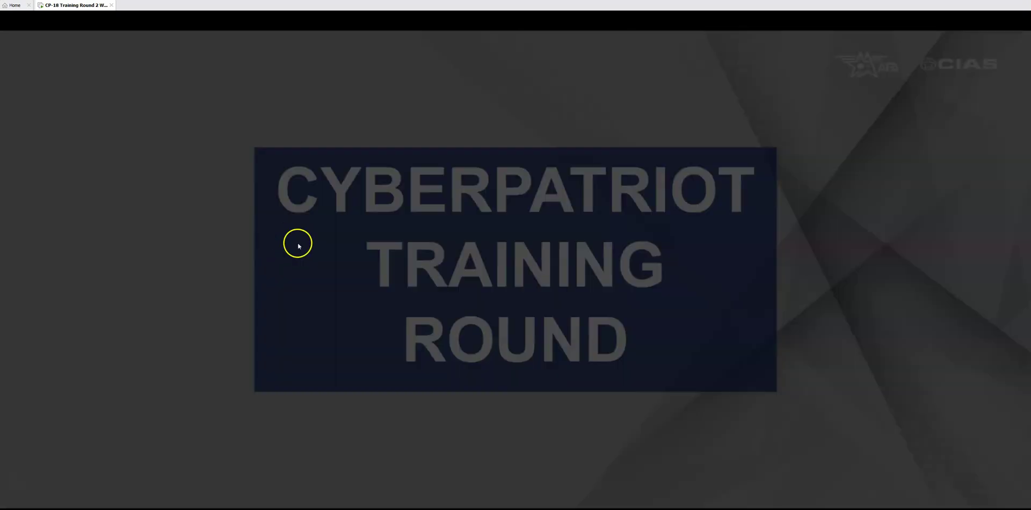
{"action": "left_click", "coordinate": [449, 347]}
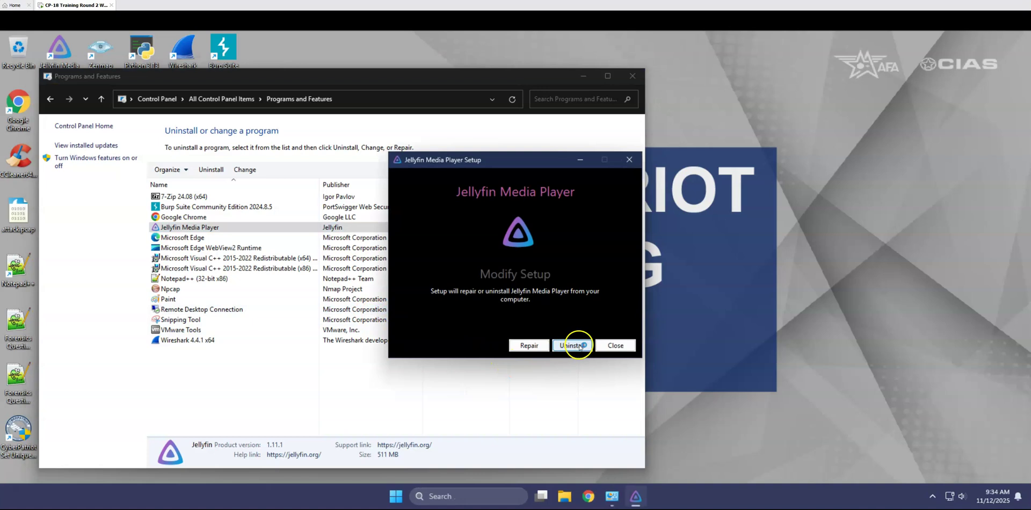
{"action": "left_click", "coordinate": [572, 346]}
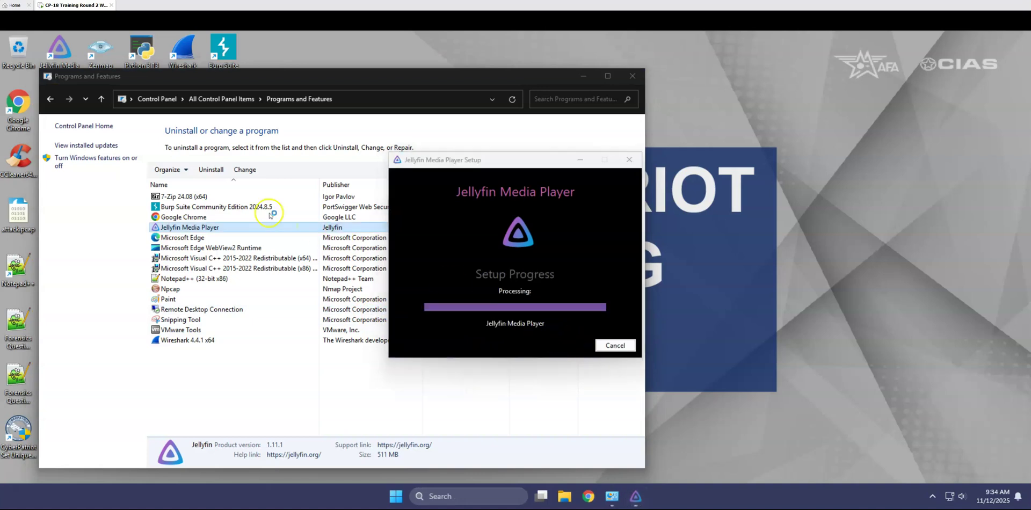
{"action": "left_click", "coordinate": [218, 199]}
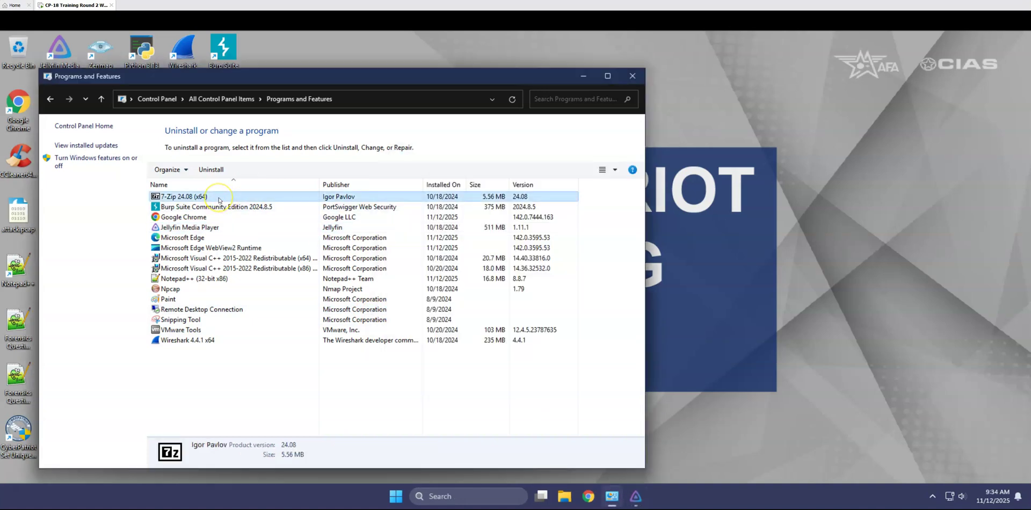
{"action": "right_click", "coordinate": [218, 200]}
{"action": "key", "text": "Escape"}
Try to uninstall Npcap from the installed programs list and dismiss the notice
{"action": "left_click", "coordinate": [180, 292]}
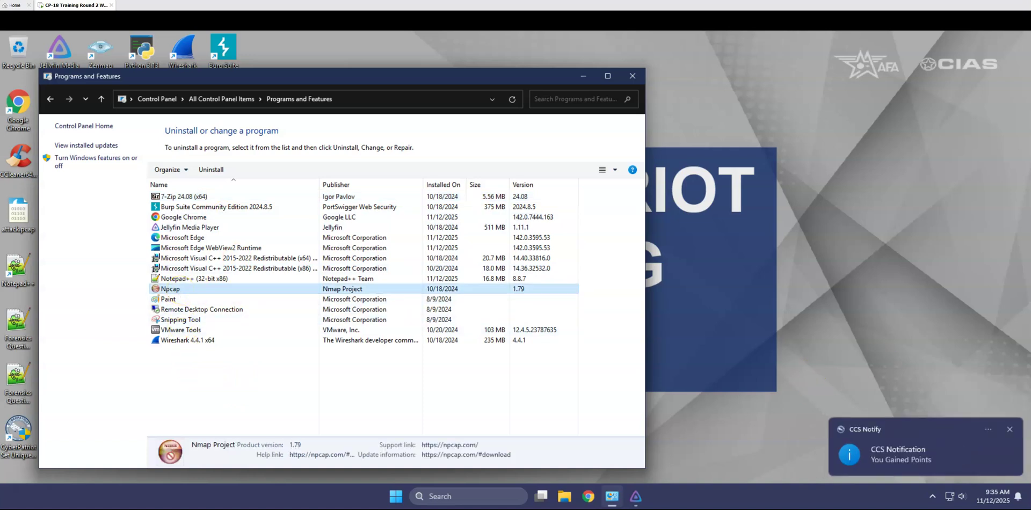
{"action": "right_click", "coordinate": [358, 292]}
{"action": "left_click", "coordinate": [382, 301]}
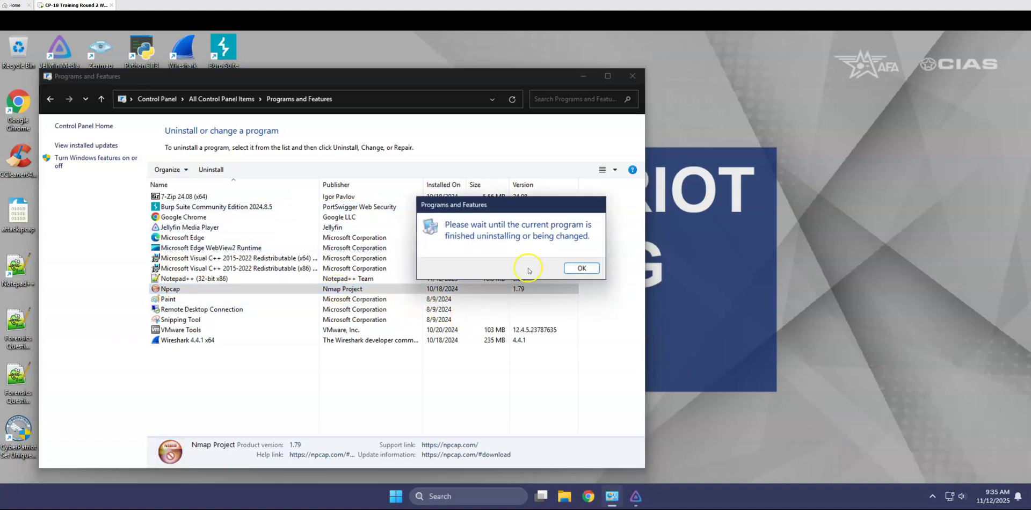
{"action": "left_click", "coordinate": [580, 275]}
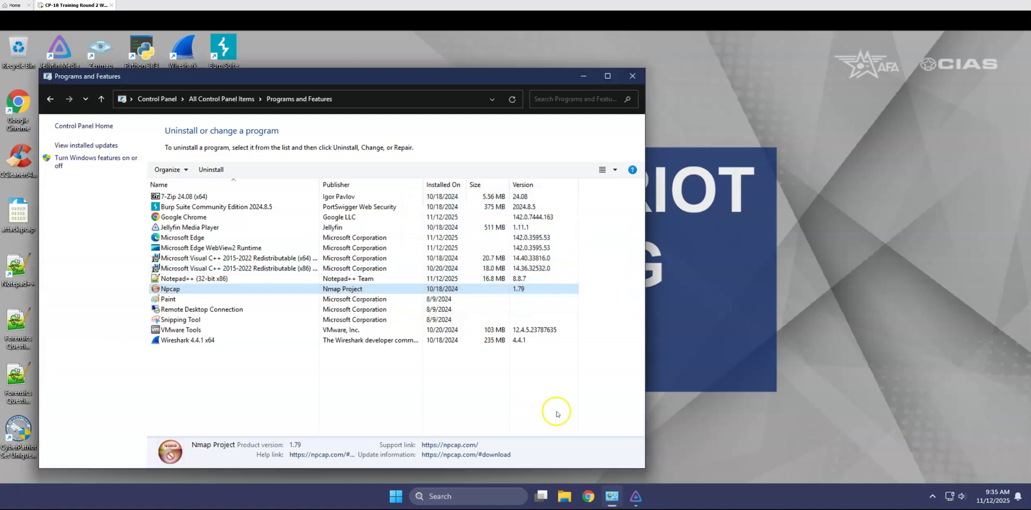
Bring up the completed Jellyfin Media Player setup and close it
{"action": "left_click", "coordinate": [636, 496]}
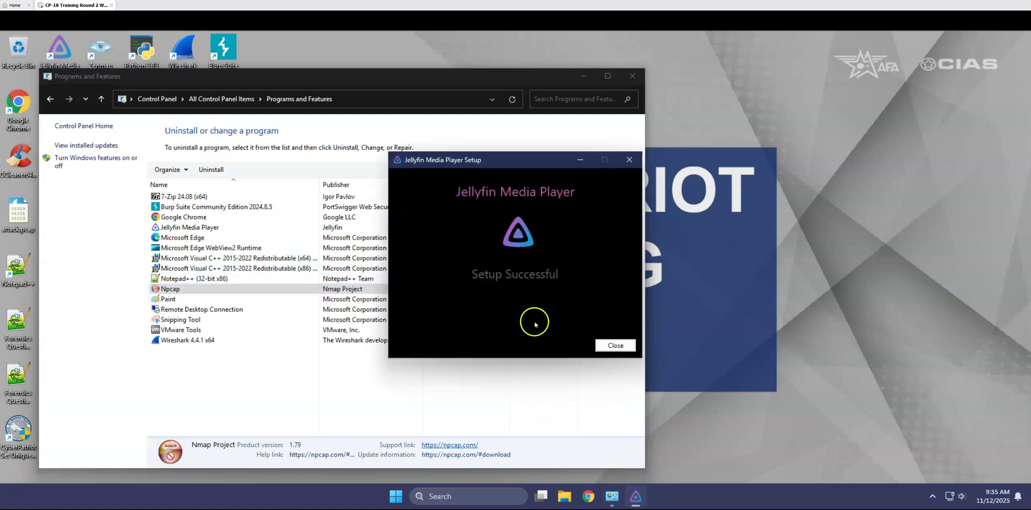
{"action": "left_click", "coordinate": [616, 346]}
Uninstall Npcap 1.79 from the installed programs list, allowing the changes to the device and confirming the removal
{"action": "left_click", "coordinate": [624, 500]}
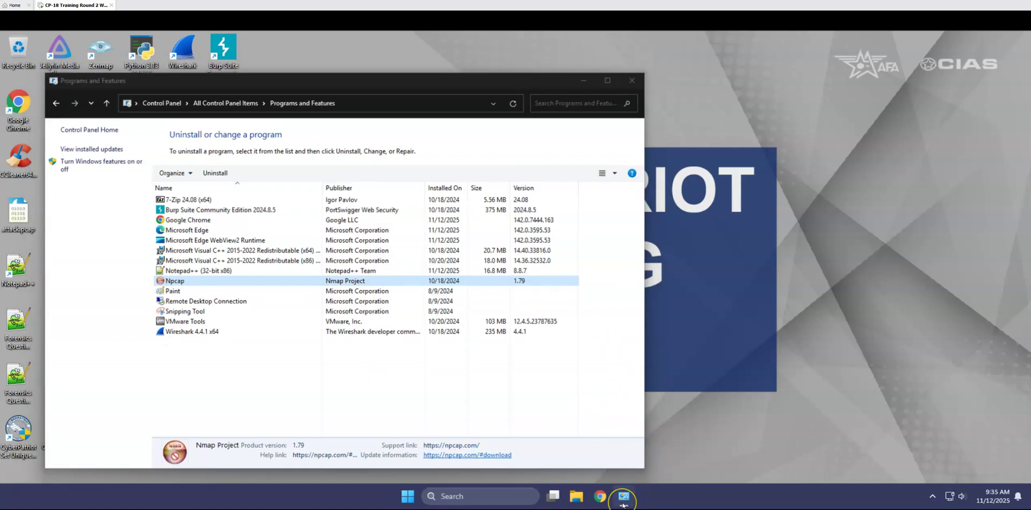
{"action": "left_click", "coordinate": [625, 499]}
{"action": "right_click", "coordinate": [214, 279]}
{"action": "left_click", "coordinate": [236, 286]}
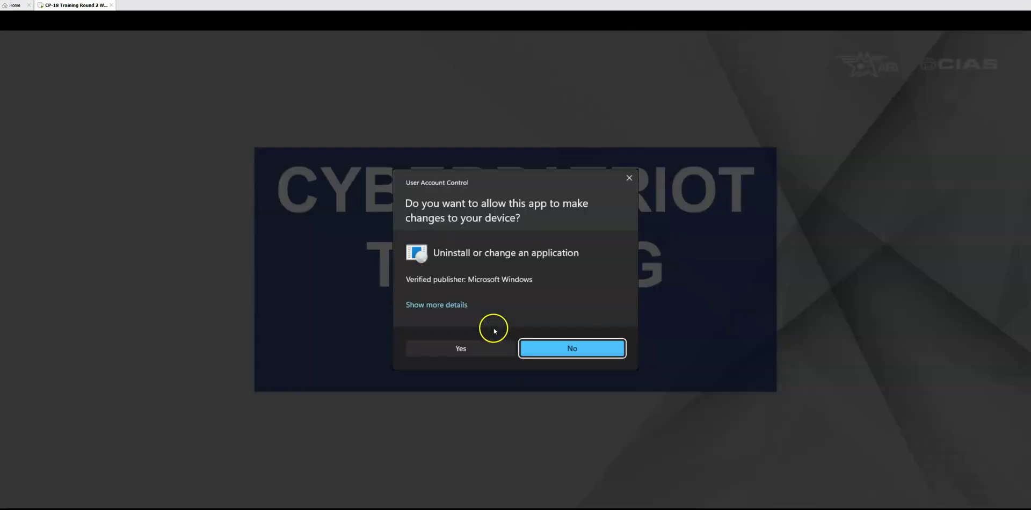
{"action": "left_click", "coordinate": [460, 350]}
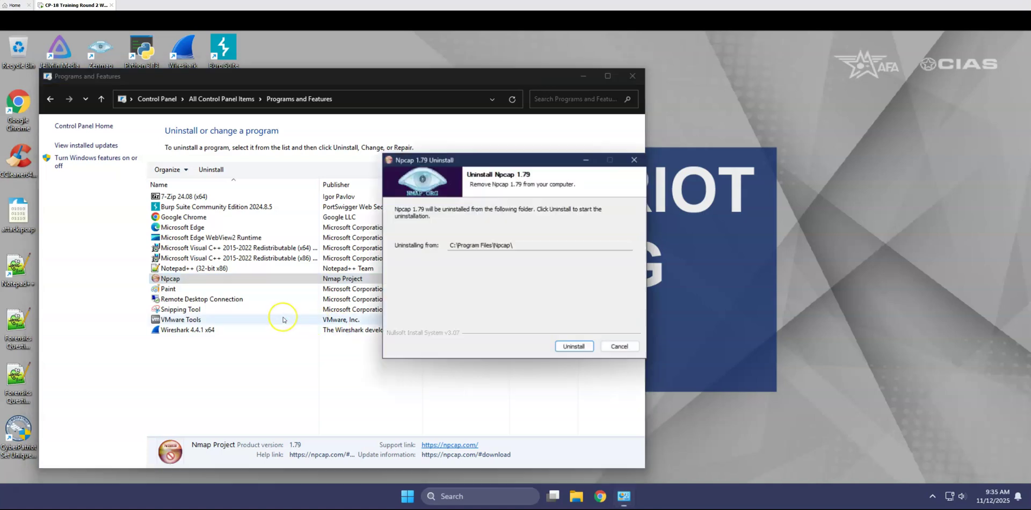
{"action": "left_click", "coordinate": [570, 348]}
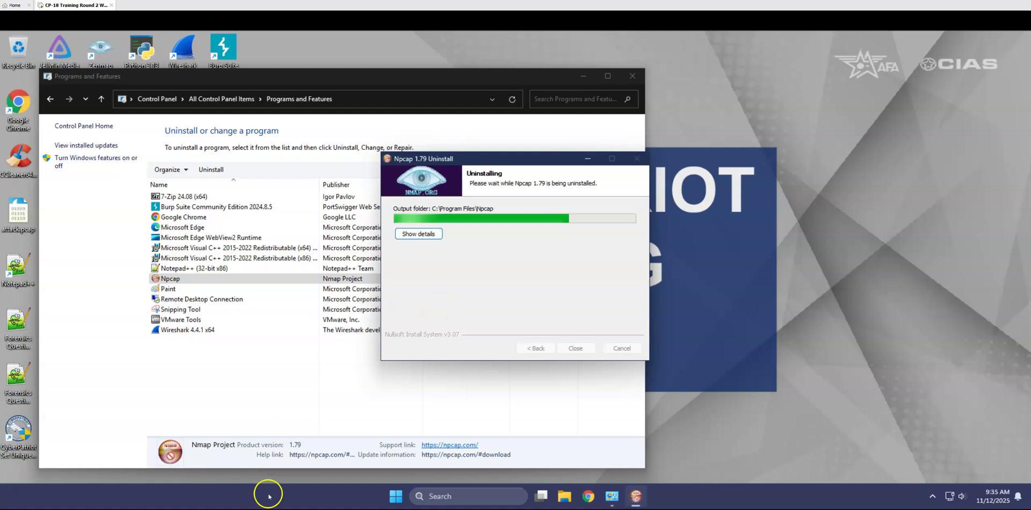
Find 7-Zip File Manager through a system search, run it as administrator, and display its version information
{"action": "left_click", "coordinate": [427, 499]}
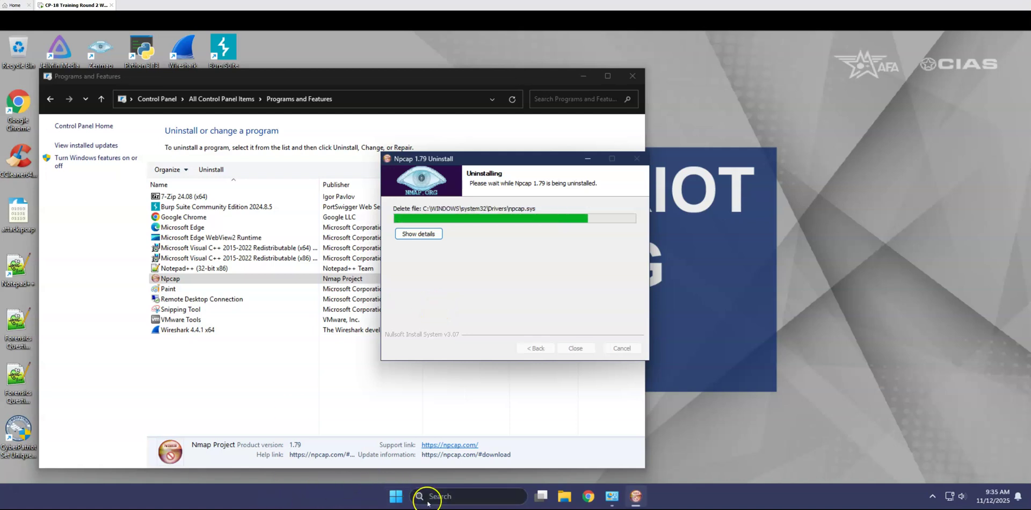
{"action": "type", "text": "7"}
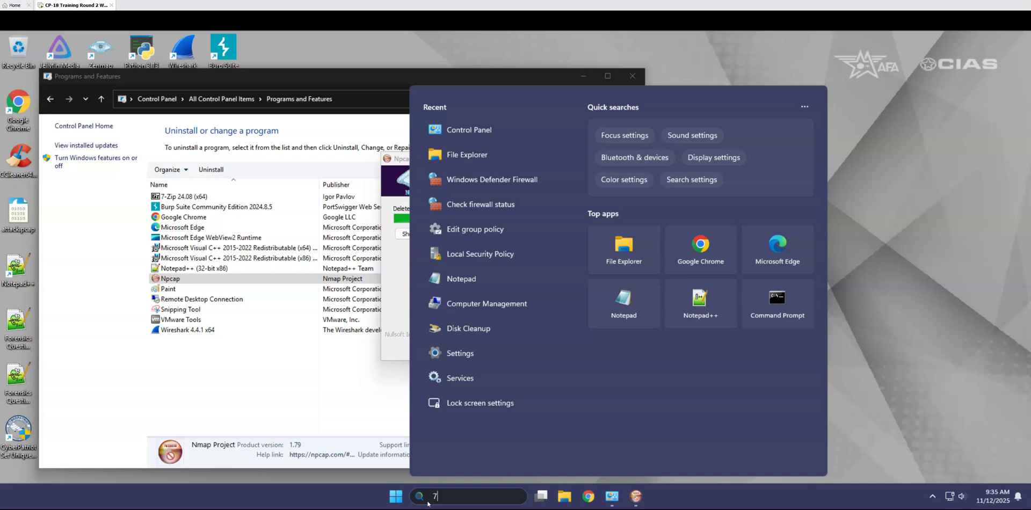
{"action": "type", "text": "zi"}
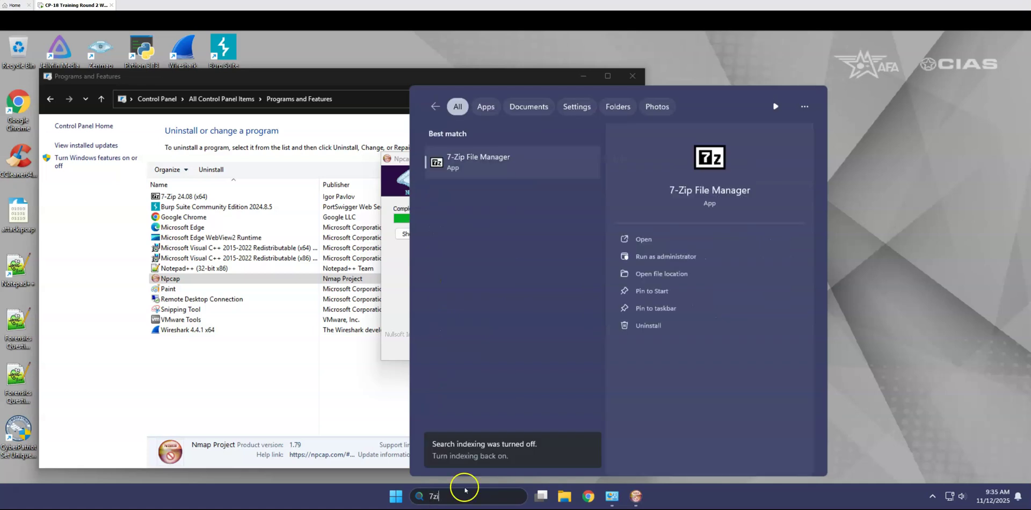
{"action": "left_click", "coordinate": [682, 257]}
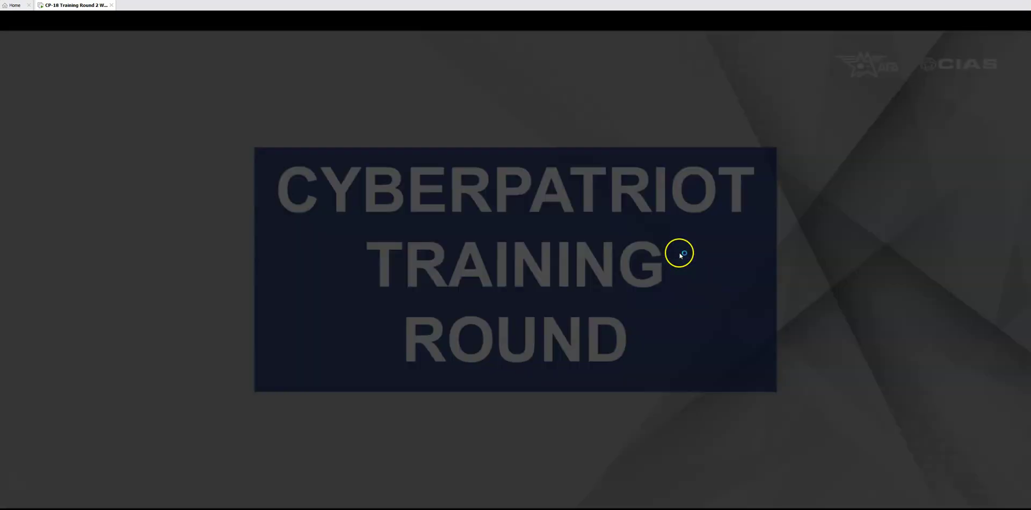
{"action": "left_click", "coordinate": [466, 357]}
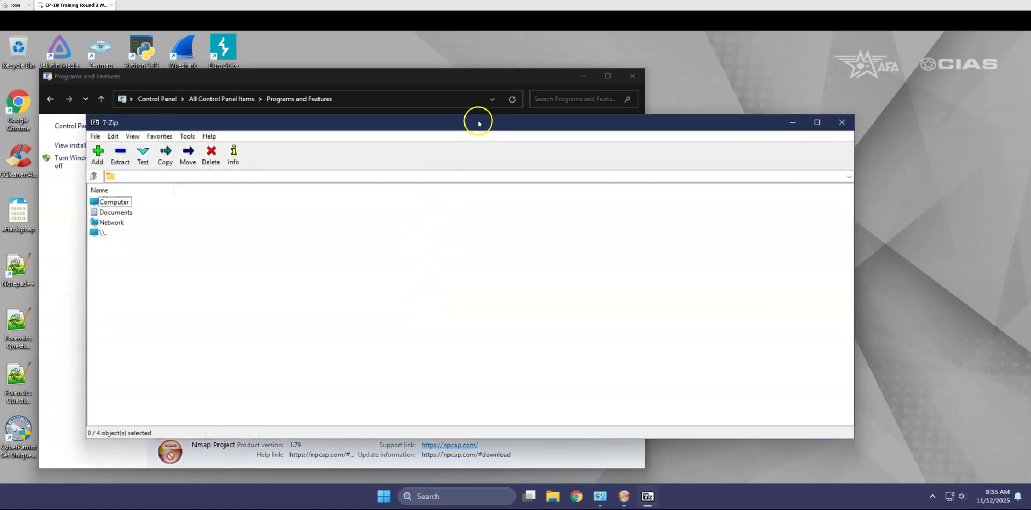
{"action": "left_click", "coordinate": [209, 136]}
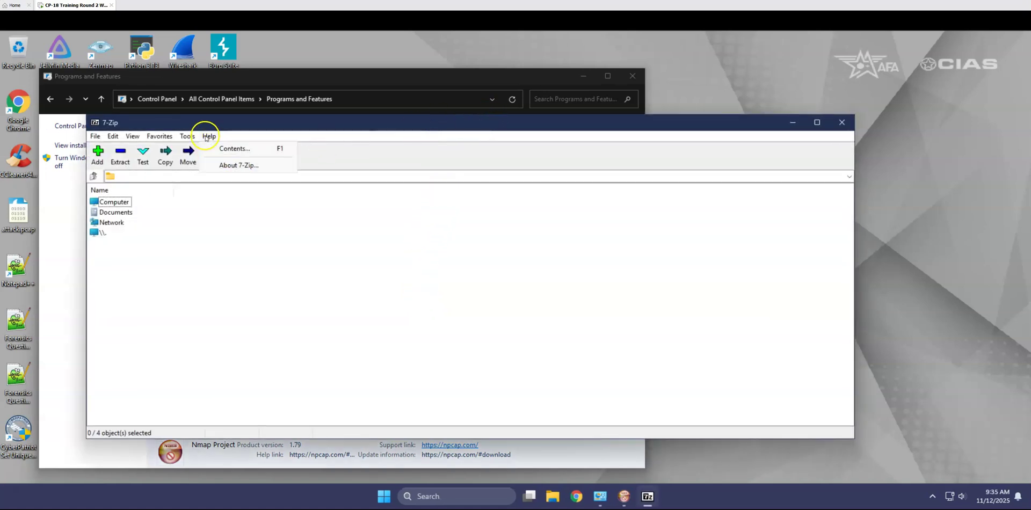
{"action": "left_click", "coordinate": [224, 165]}
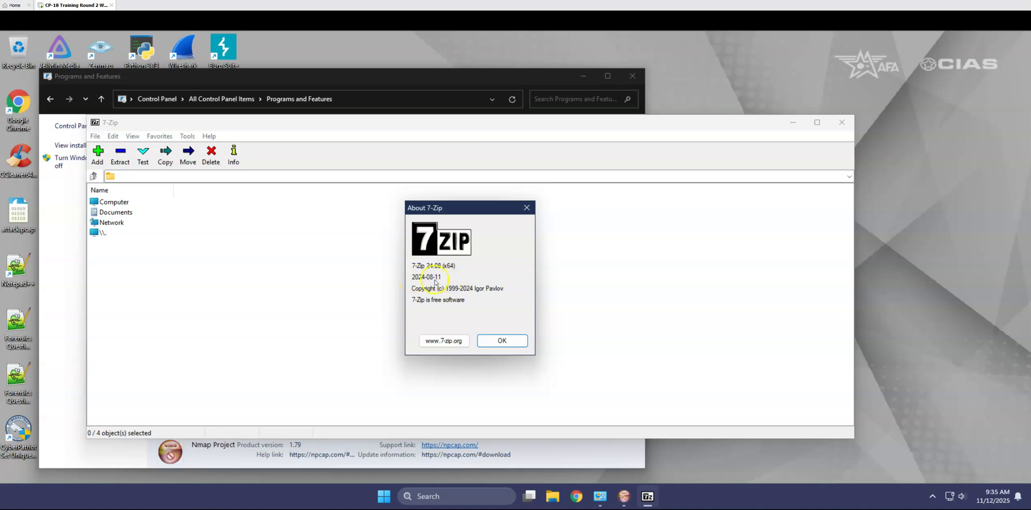
Open the 7-Zip website from the version information and compare the installed version with the latest release offered for download
{"action": "left_click", "coordinate": [445, 343]}
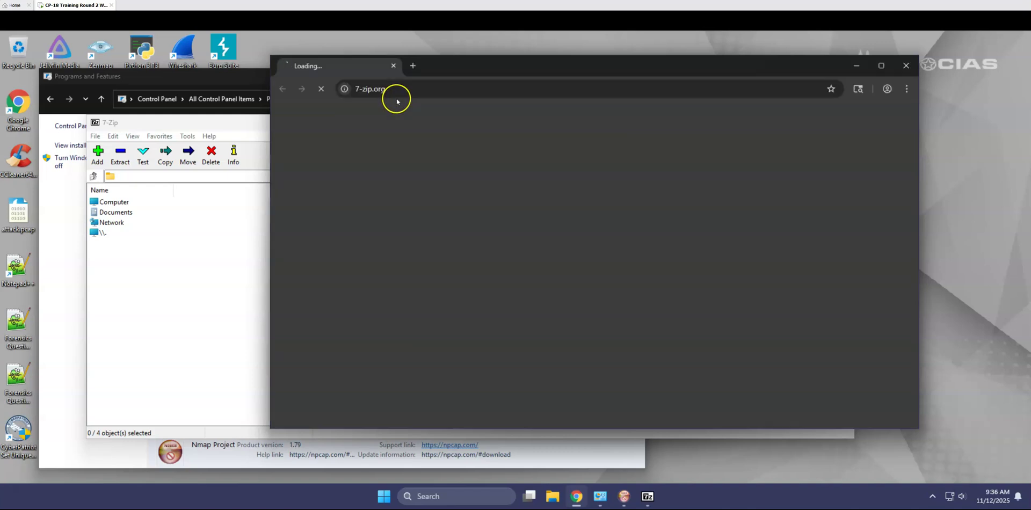
{"action": "left_click_drag", "start_coordinate": [446, 66], "coordinate": [605, 71]}
{"action": "left_click_drag", "start_coordinate": [420, 209], "coordinate": [273, 216]}
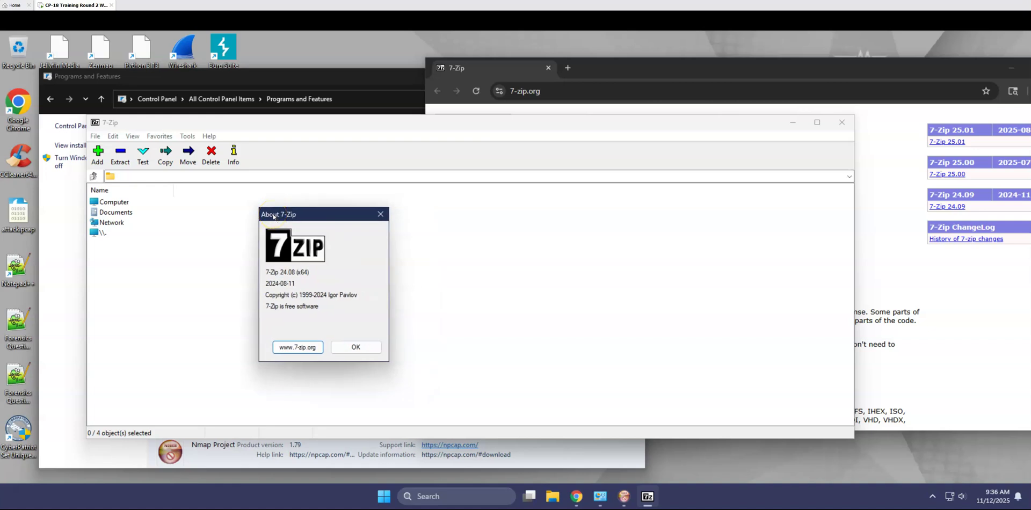
{"action": "left_click_drag", "start_coordinate": [273, 216], "coordinate": [172, 212]}
{"action": "left_click", "coordinate": [647, 85]}
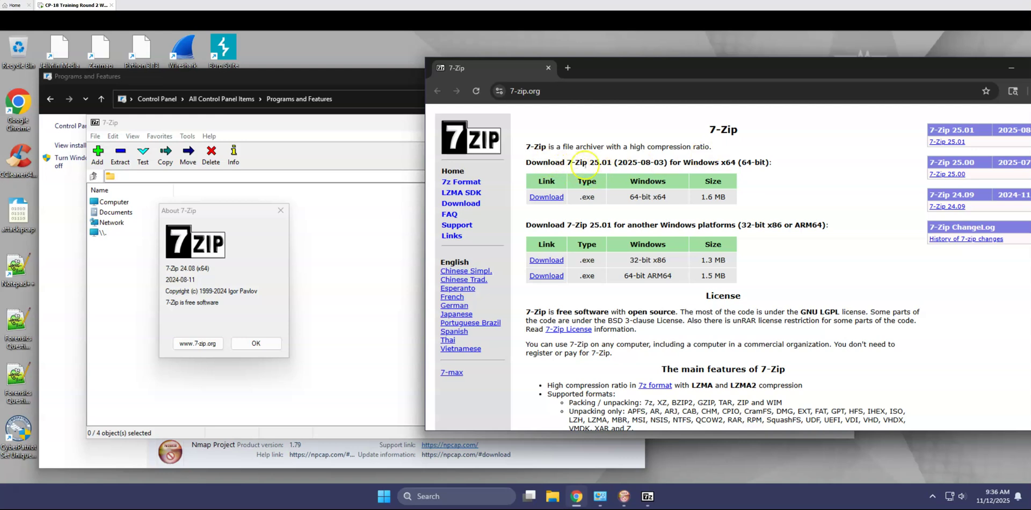
{"action": "left_click_drag", "start_coordinate": [590, 162], "coordinate": [608, 165]}
{"action": "left_click", "coordinate": [193, 268]}
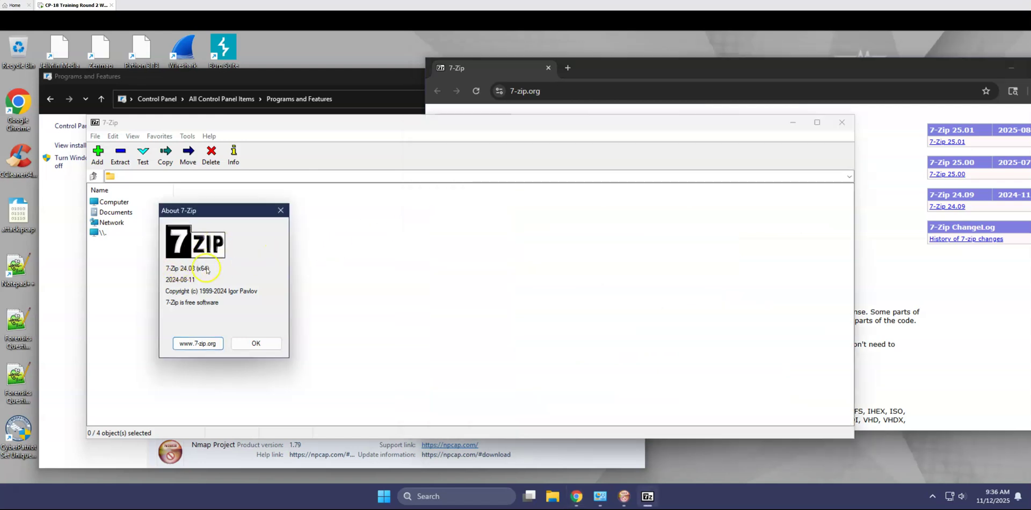
Close the 7-Zip version information and look through the File Manager help topics, closing the help when finished
{"action": "left_click", "coordinate": [280, 211]}
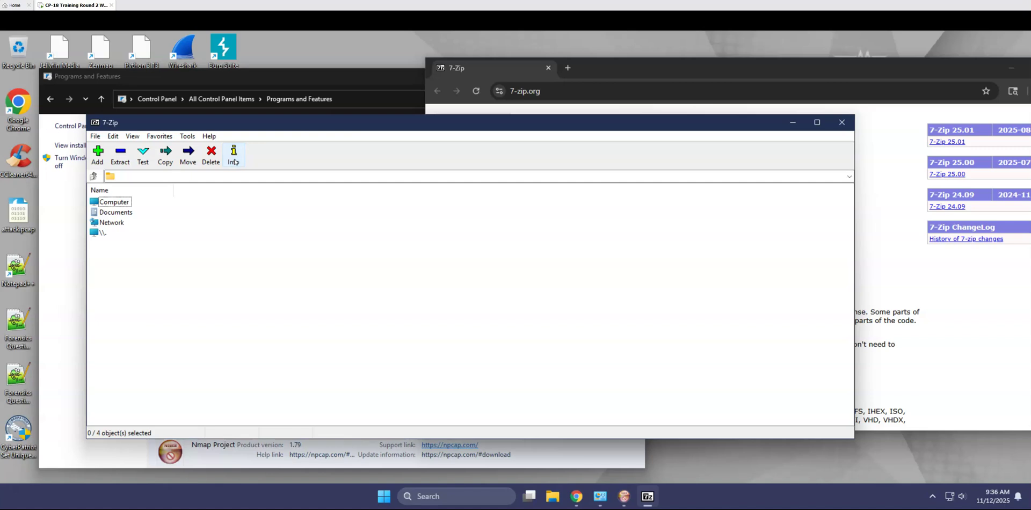
{"action": "left_click", "coordinate": [210, 137]}
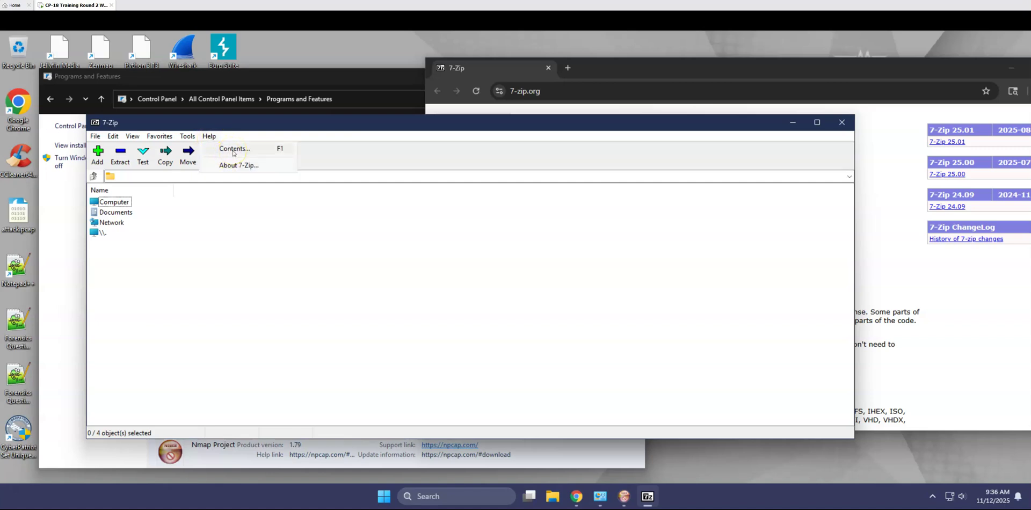
{"action": "left_click", "coordinate": [233, 150]}
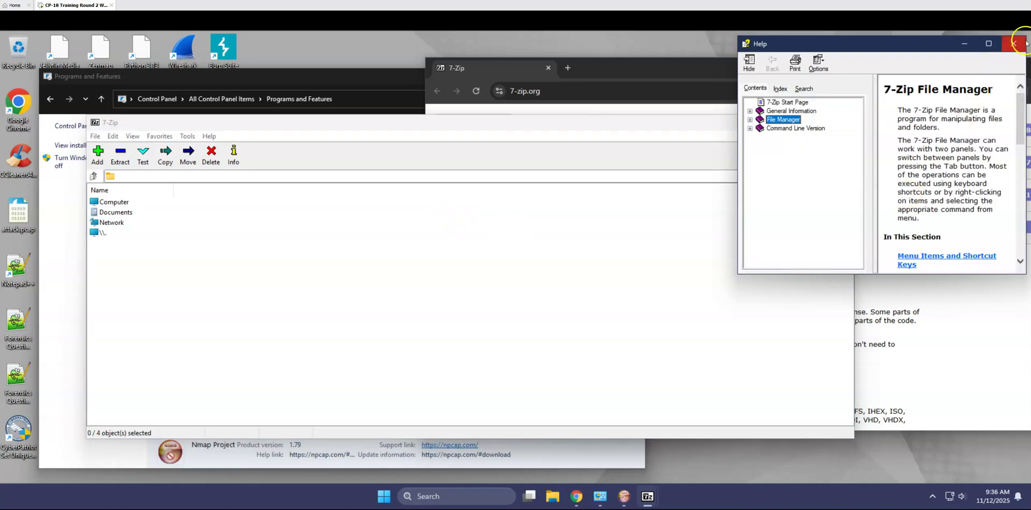
{"action": "scroll", "coordinate": [950, 217], "scroll_direction": "down", "scroll_amount": 5}
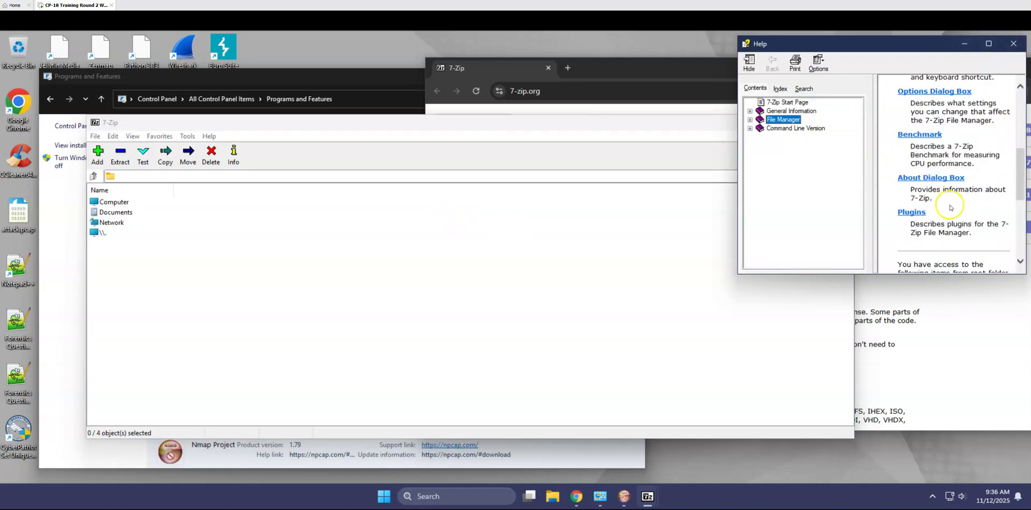
{"action": "scroll", "coordinate": [949, 208], "scroll_direction": "up", "scroll_amount": 3}
{"action": "scroll", "coordinate": [951, 207], "scroll_direction": "up", "scroll_amount": 3}
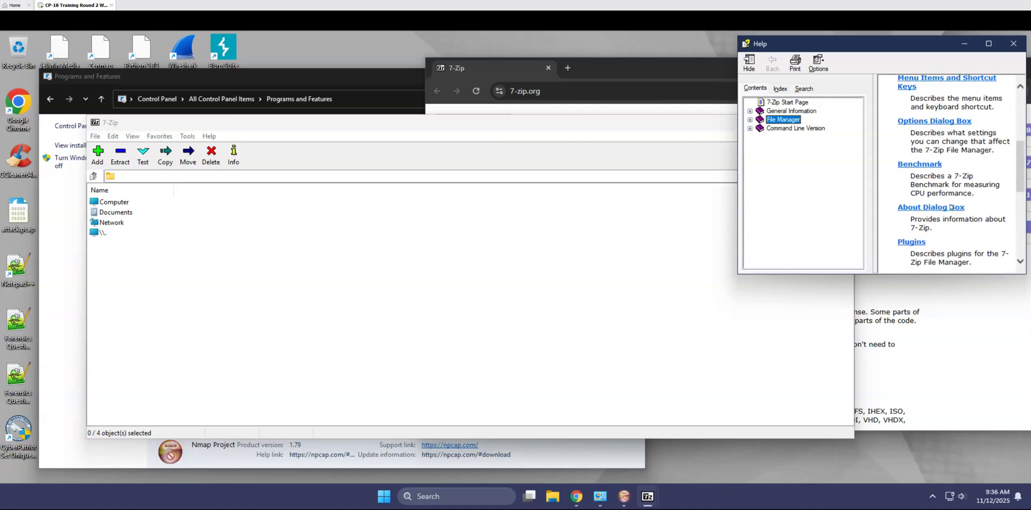
{"action": "scroll", "coordinate": [950, 206], "scroll_direction": "up", "scroll_amount": 2}
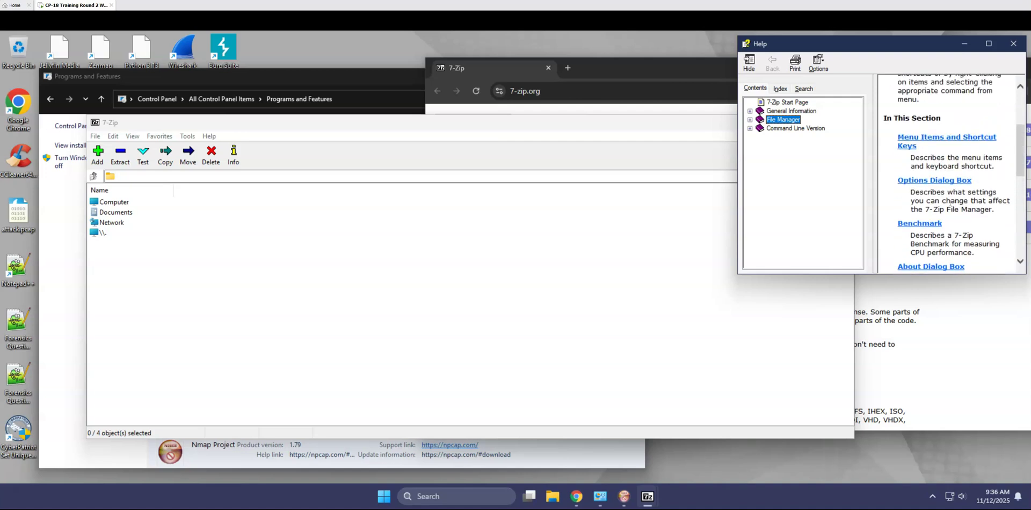
{"action": "left_click", "coordinate": [1010, 46]}
{"action": "left_click", "coordinate": [888, 94]}
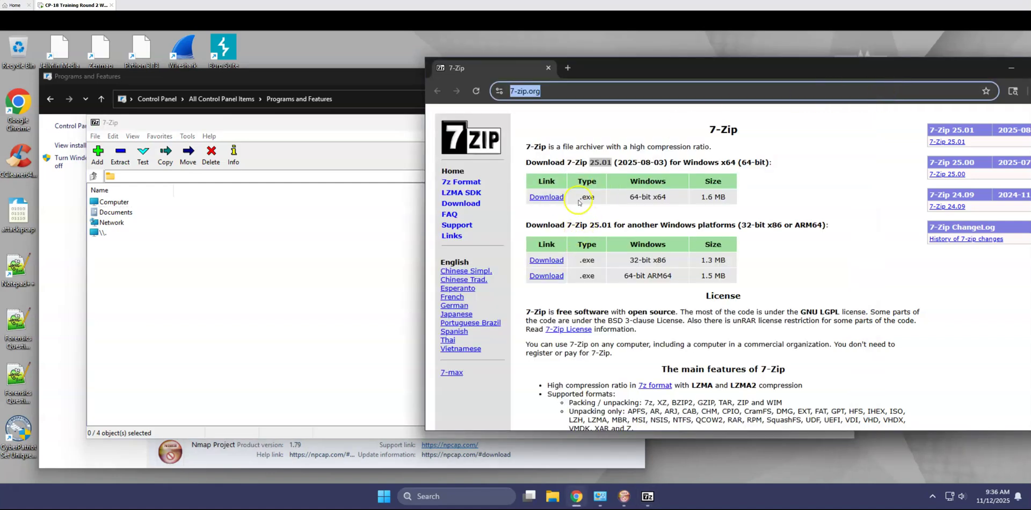
{"action": "left_click", "coordinate": [269, 276]}
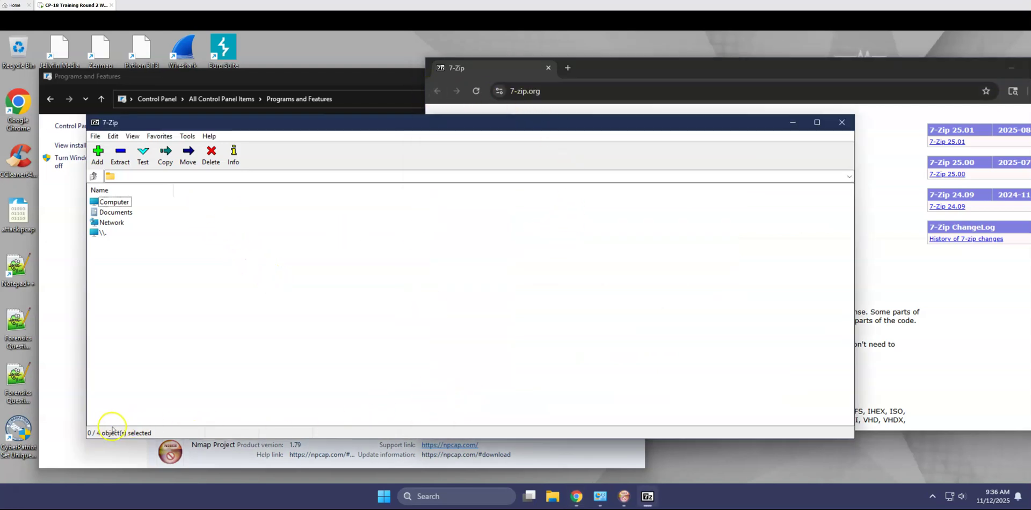
Try to uninstall 7-Zip 24.08 from the installed programs list and dismiss the notice
{"action": "left_click", "coordinate": [69, 417]}
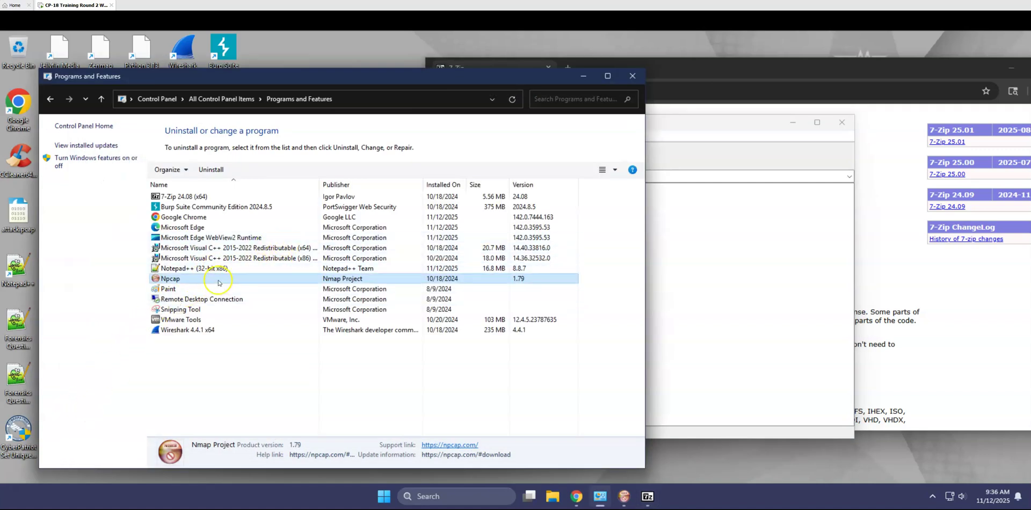
{"action": "right_click", "coordinate": [203, 197]}
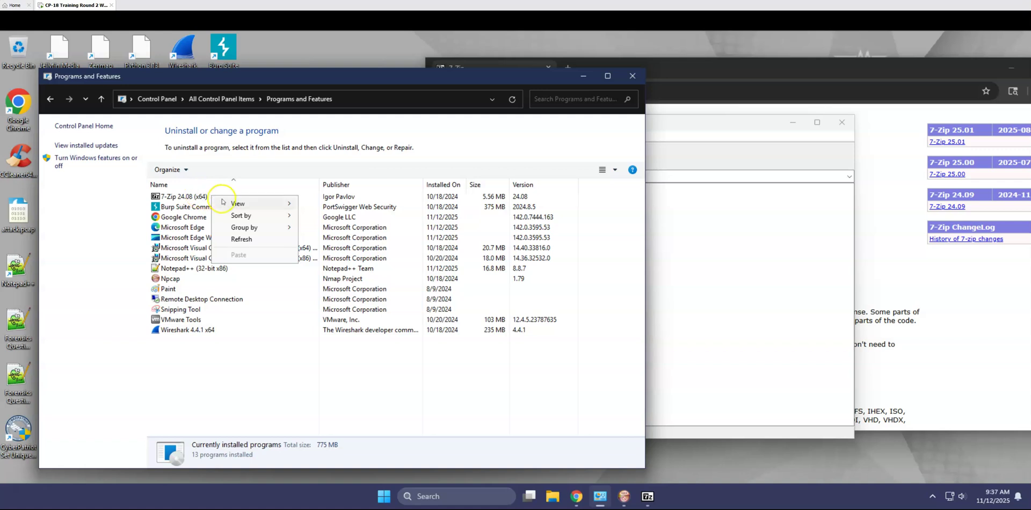
{"action": "mouse_move", "coordinate": [231, 204]}
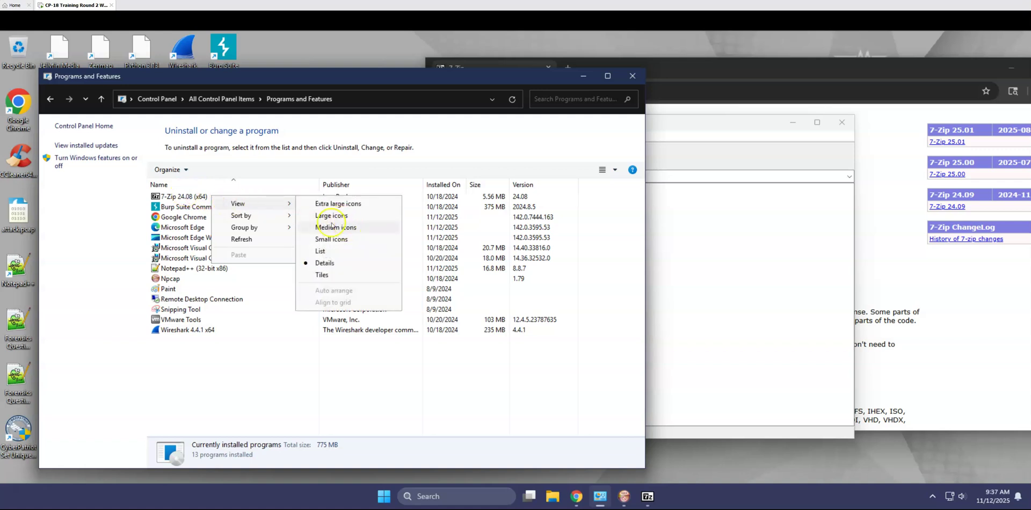
{"action": "double_click", "coordinate": [192, 196]}
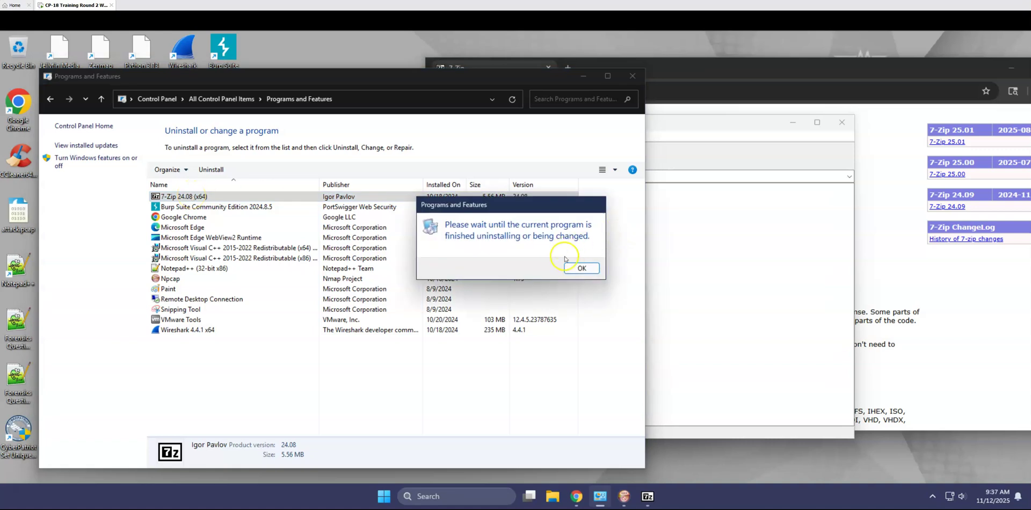
{"action": "left_click", "coordinate": [579, 268]}
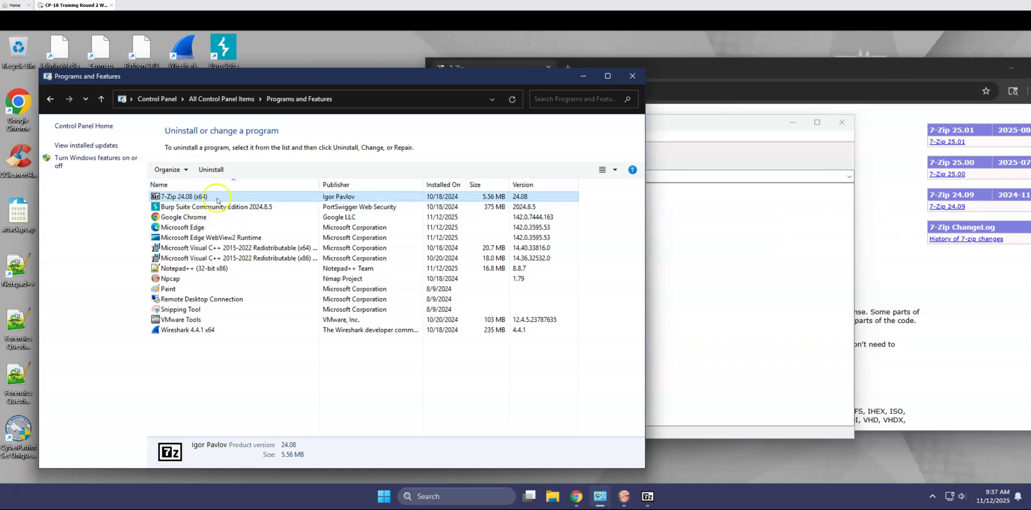
Download the 64-bit Windows x64 installer of 7-Zip 25.01 from the 7-Zip website
{"action": "left_click", "coordinate": [893, 236]}
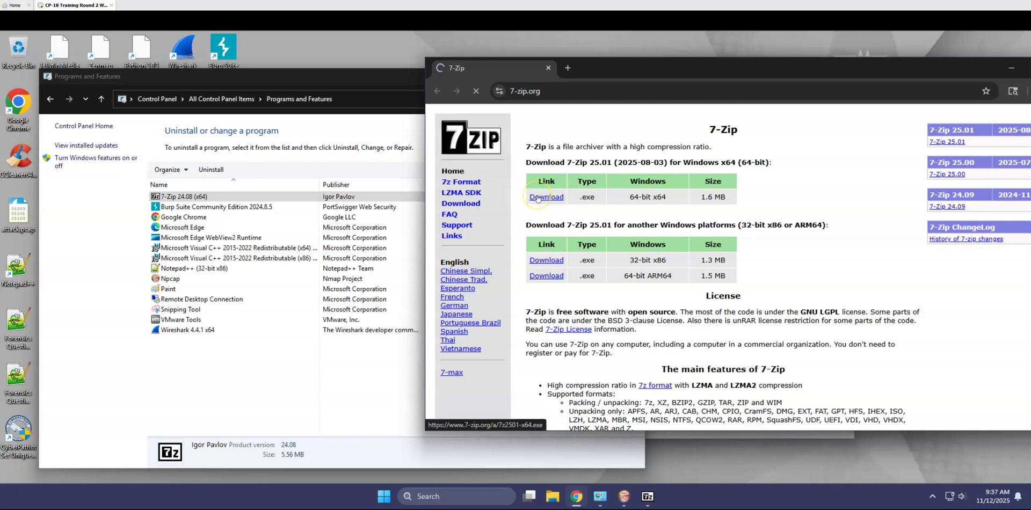
{"action": "double_click", "coordinate": [870, 70]}
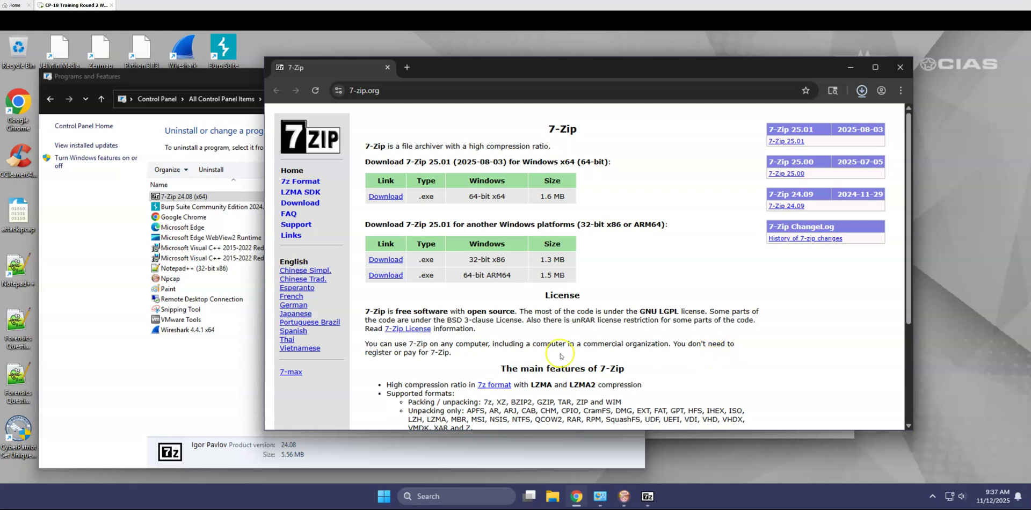
Close the completed Npcap uninstaller and the Programs and Features window
{"action": "left_click", "coordinate": [625, 497]}
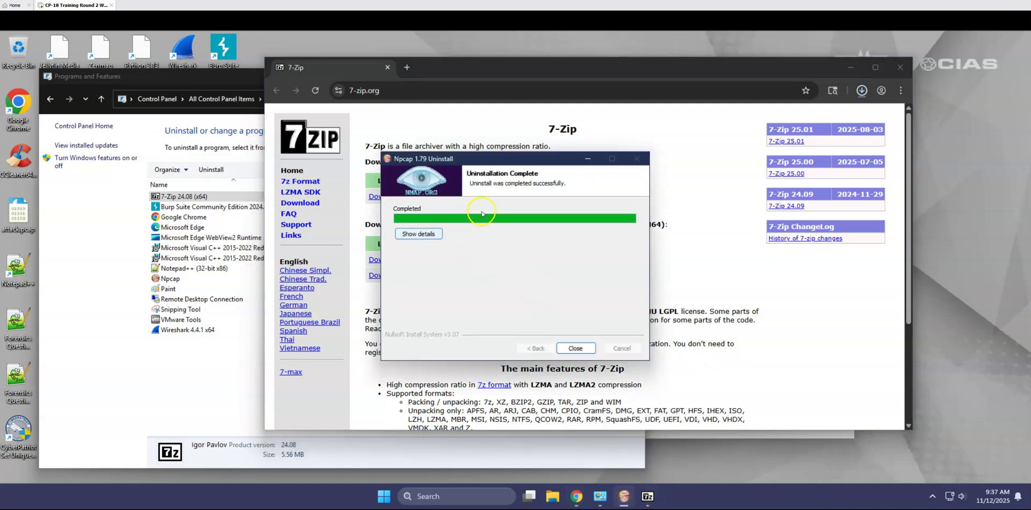
{"action": "left_click", "coordinate": [577, 349]}
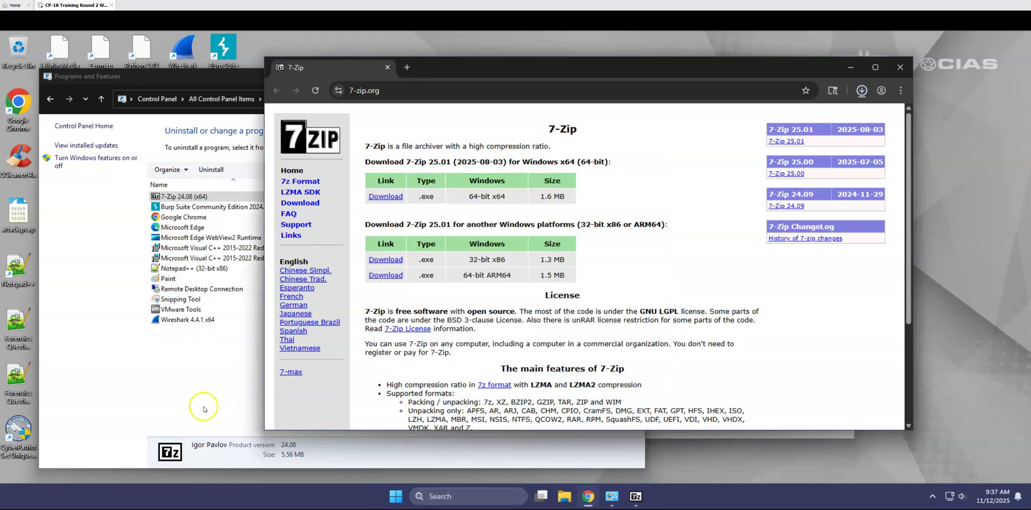
{"action": "left_click", "coordinate": [196, 396]}
{"action": "left_click", "coordinate": [633, 75]}
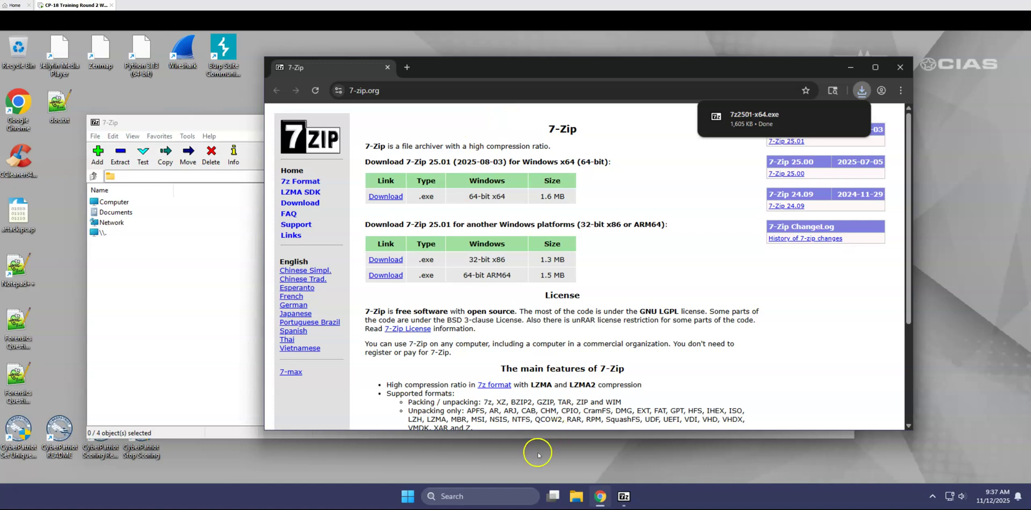
Run 7z2501-x64.exe from the Downloads folder, allow it to make changes, and start installing to C:\Program Files\7-Zip\
{"action": "left_click", "coordinate": [576, 495]}
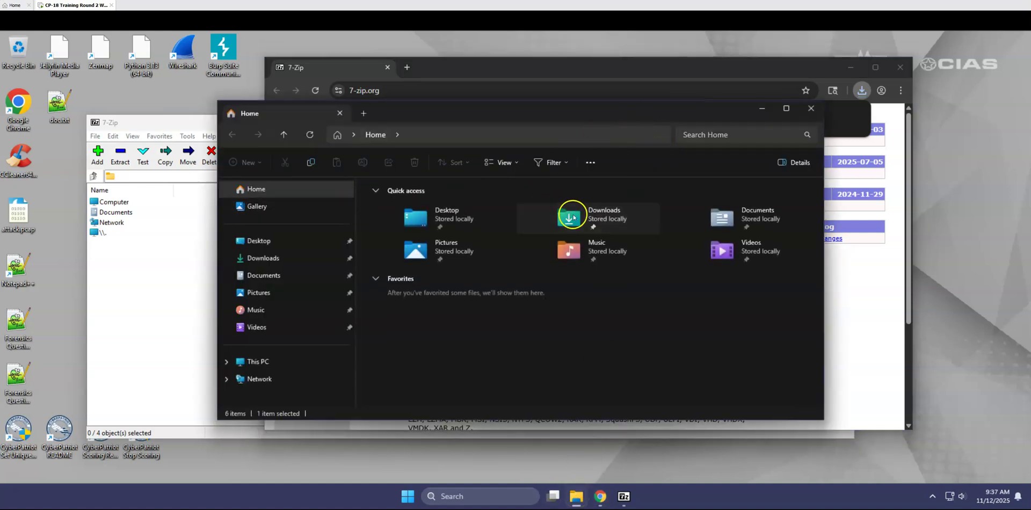
{"action": "double_click", "coordinate": [568, 215]}
{"action": "double_click", "coordinate": [403, 219]}
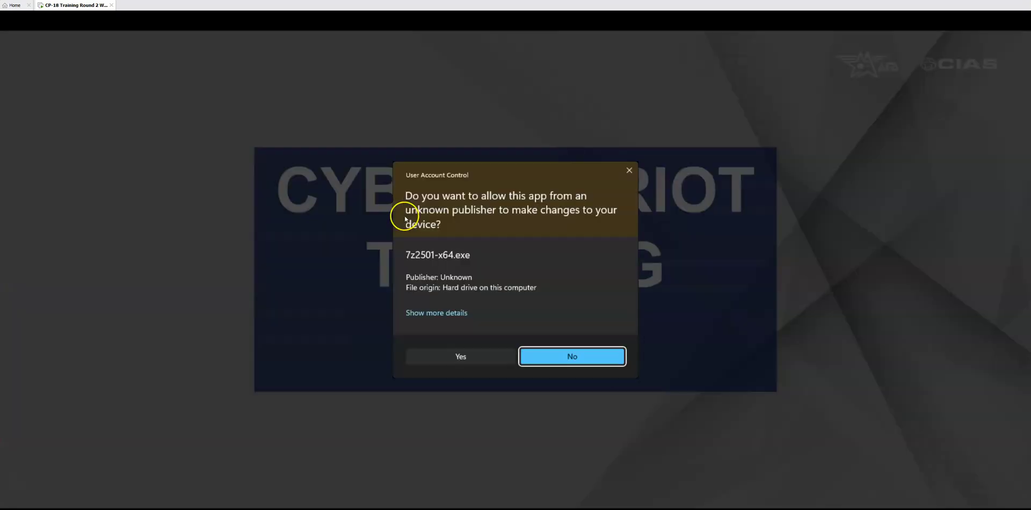
{"action": "left_click", "coordinate": [460, 357]}
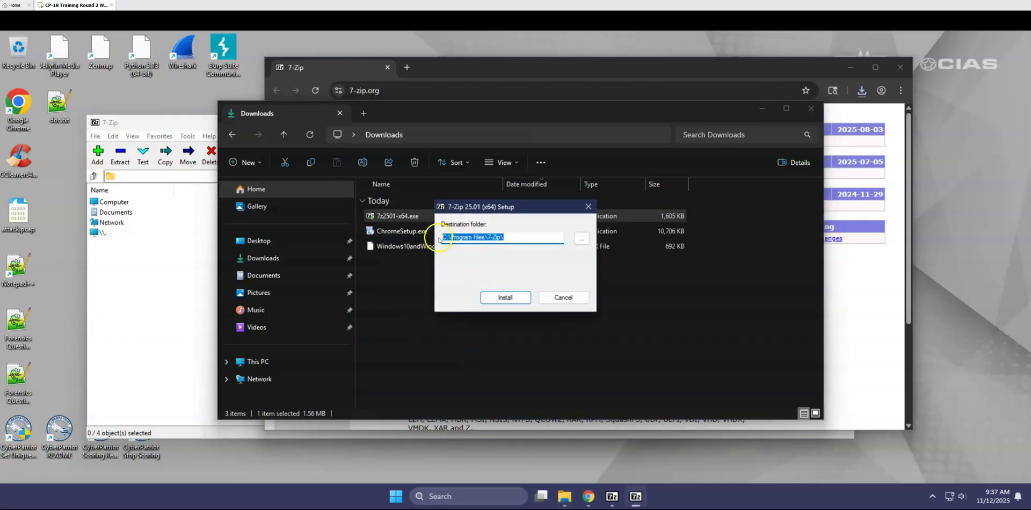
{"action": "left_click", "coordinate": [506, 298]}
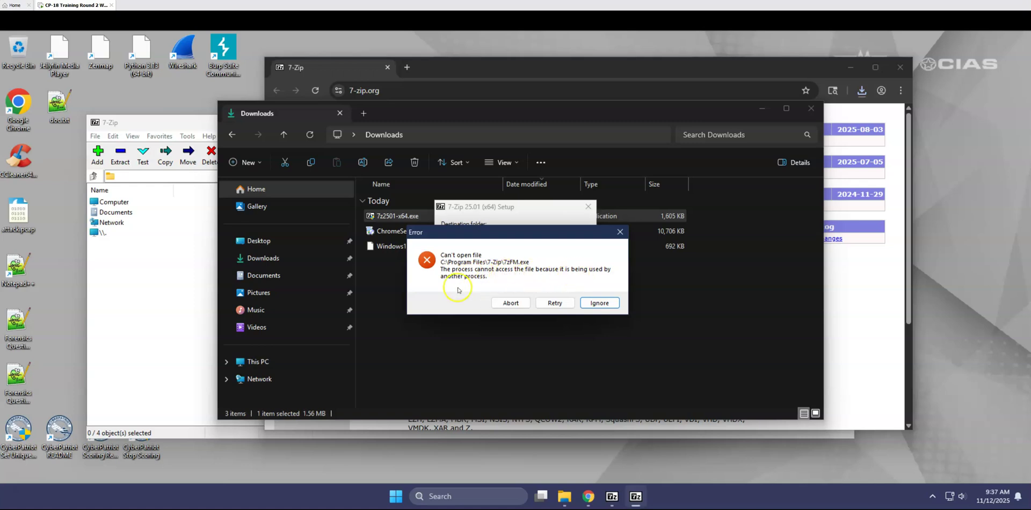
Complete the 7-Zip 25.01 installation by closing the browser and the running 7-Zip File Manager and retrying, and close the setup and Downloads windows
{"action": "left_click", "coordinate": [900, 67]}
{"action": "left_click", "coordinate": [148, 126]}
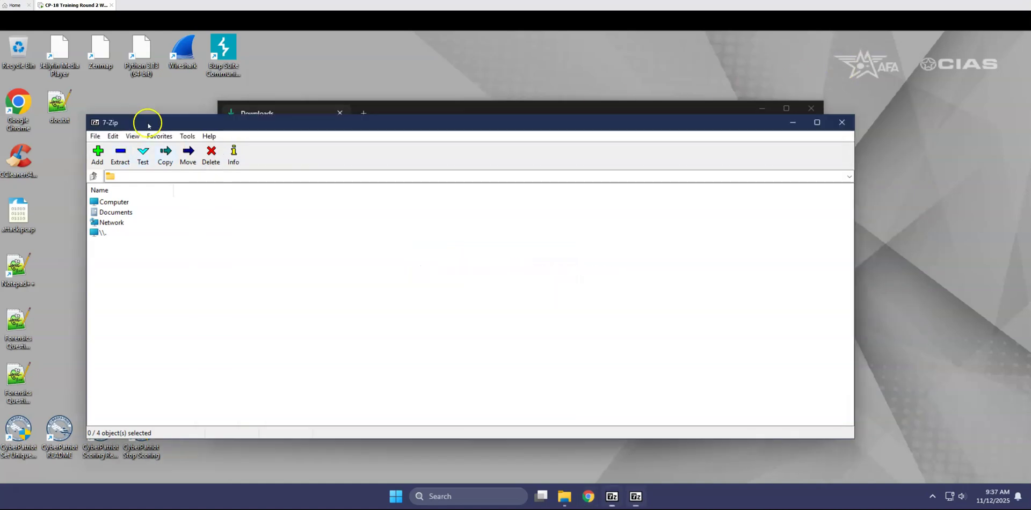
{"action": "left_click", "coordinate": [842, 122]}
{"action": "left_click", "coordinate": [536, 304]}
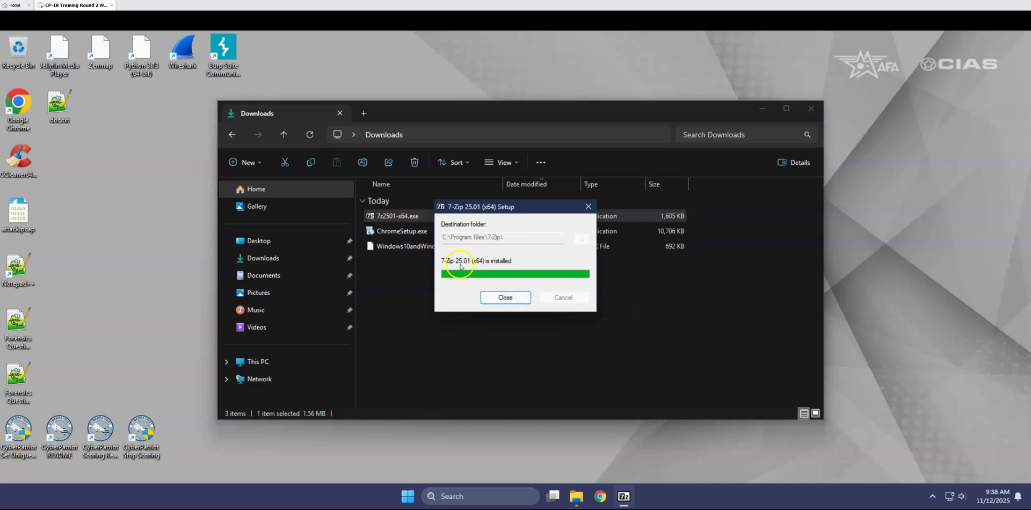
{"action": "left_click", "coordinate": [497, 298]}
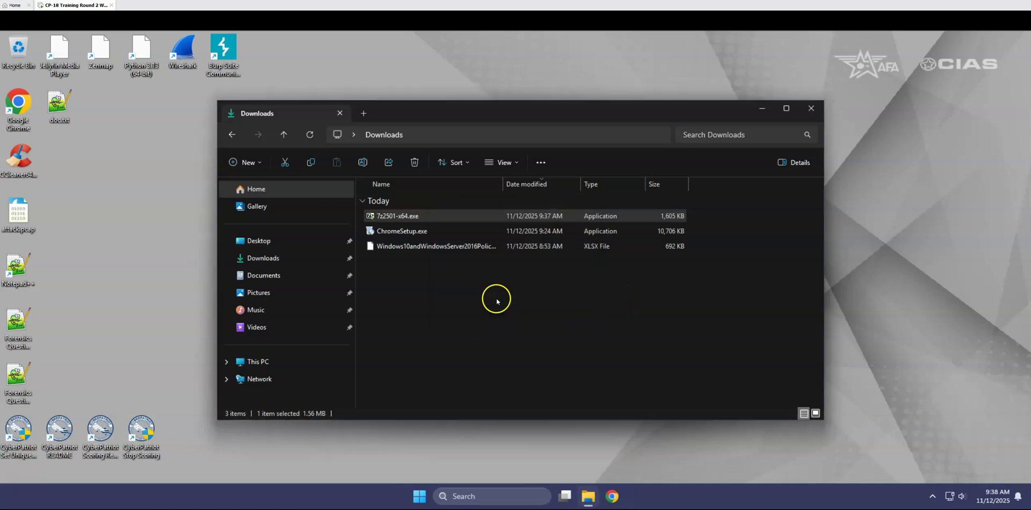
{"action": "left_click", "coordinate": [811, 108]}
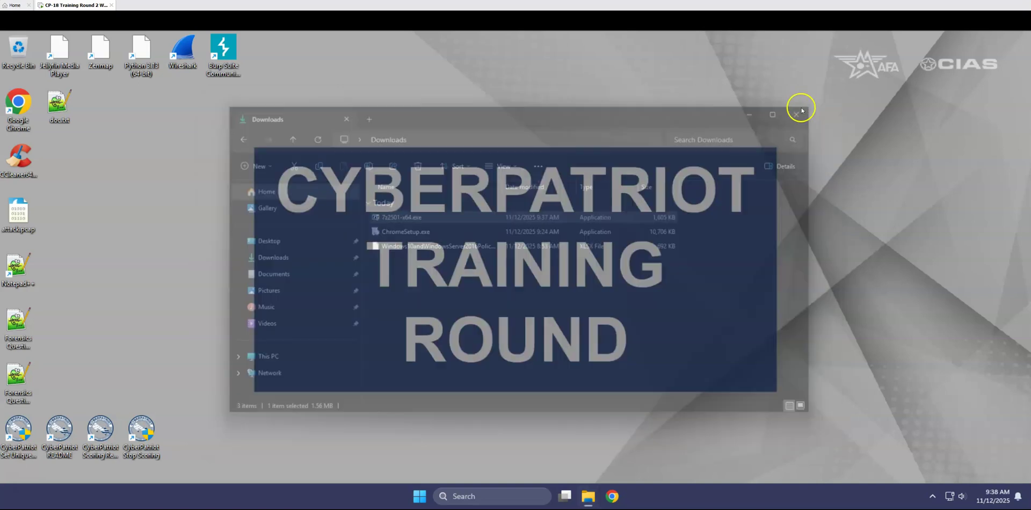